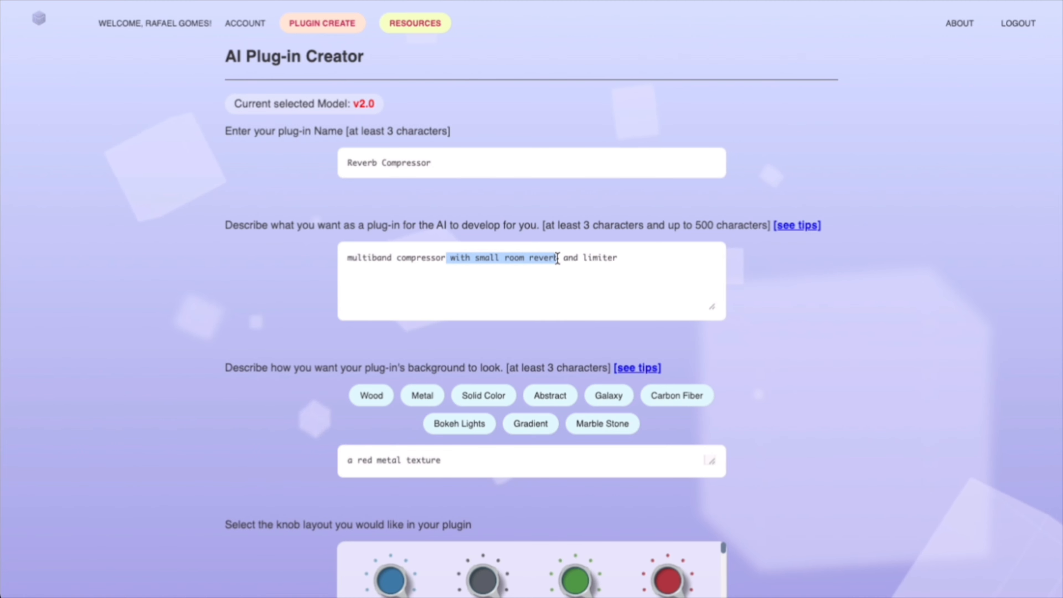
- Enlarge the background description box and copy its text "a red metal texture"
click(625, 263)
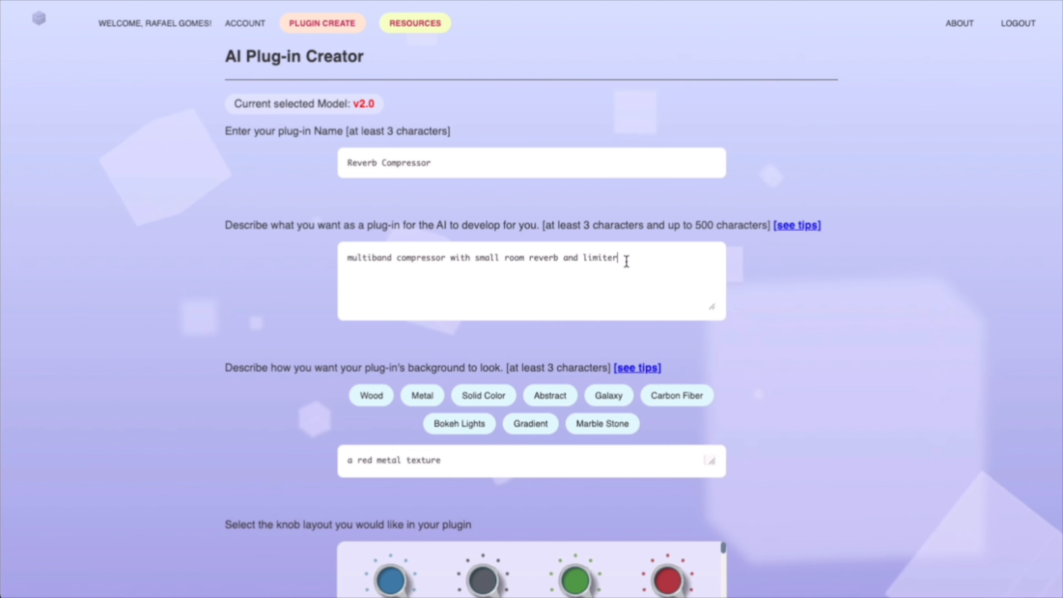
drag(711, 461, 710, 493)
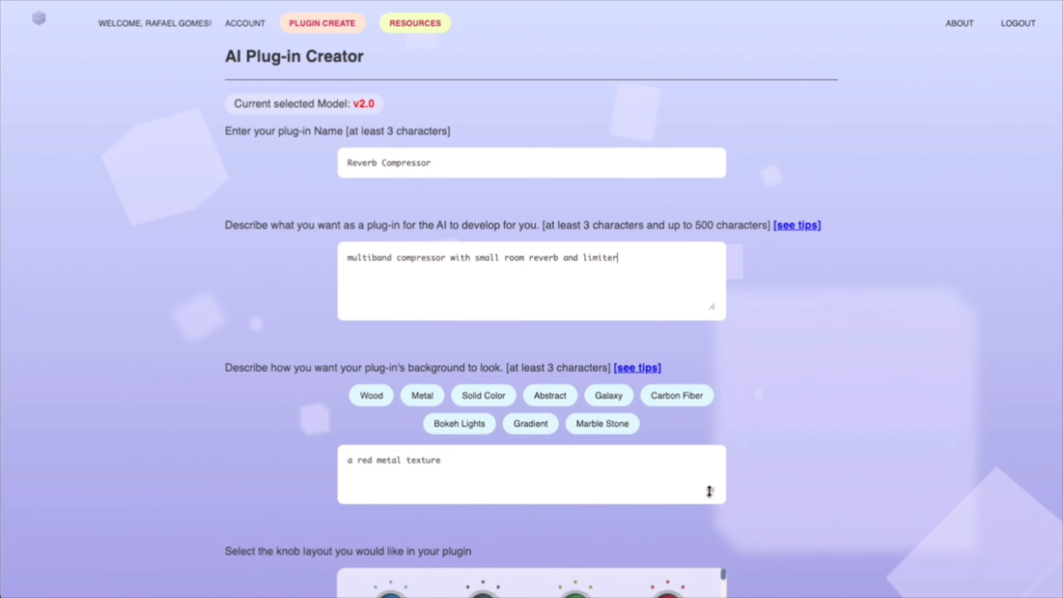
triple_click(427, 460)
key(super+c)
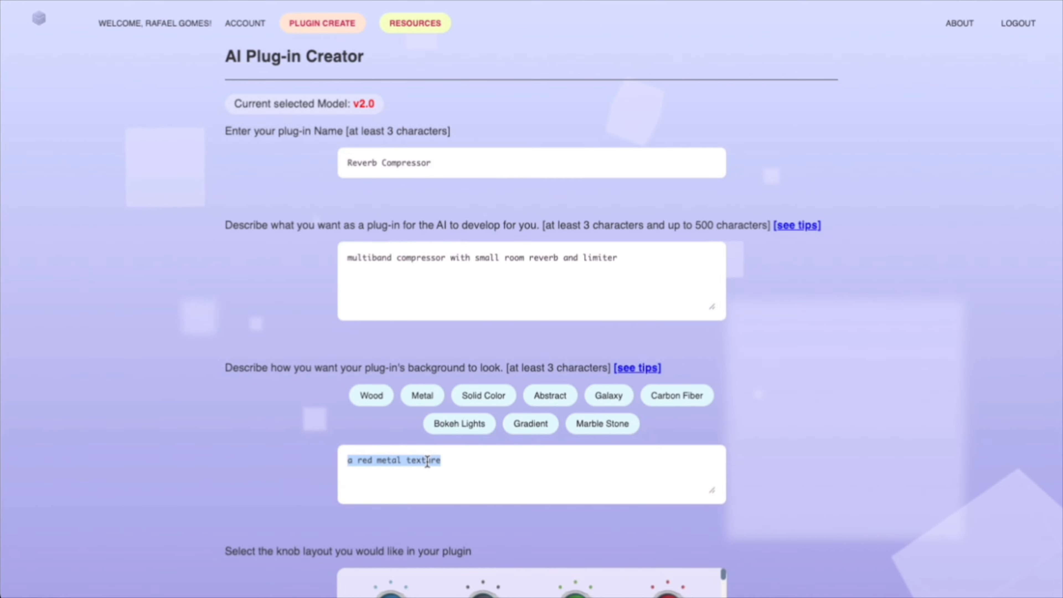
- Try the Wood, Metal, Abstract, Galaxy, Carbon Fiber, Marble Stone, Bokeh Lights and Gradient background presets
click(372, 395)
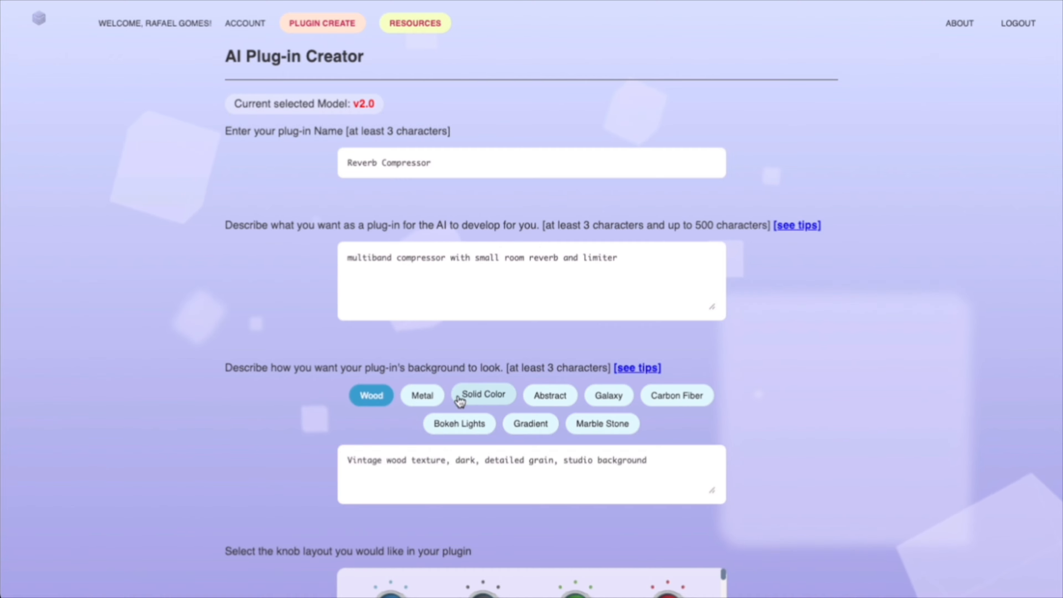
click(423, 398)
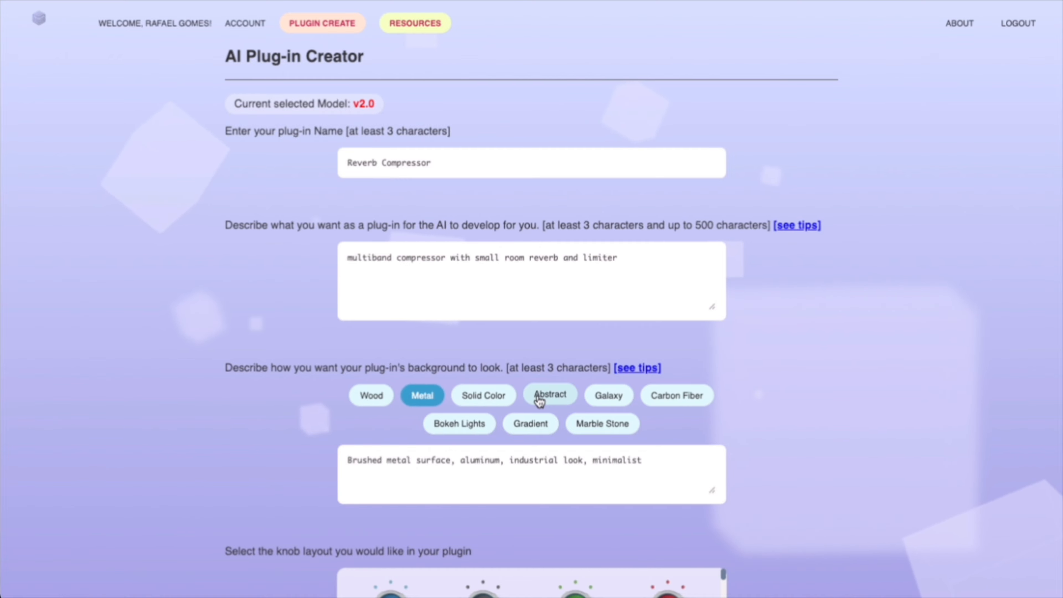
click(546, 397)
click(612, 400)
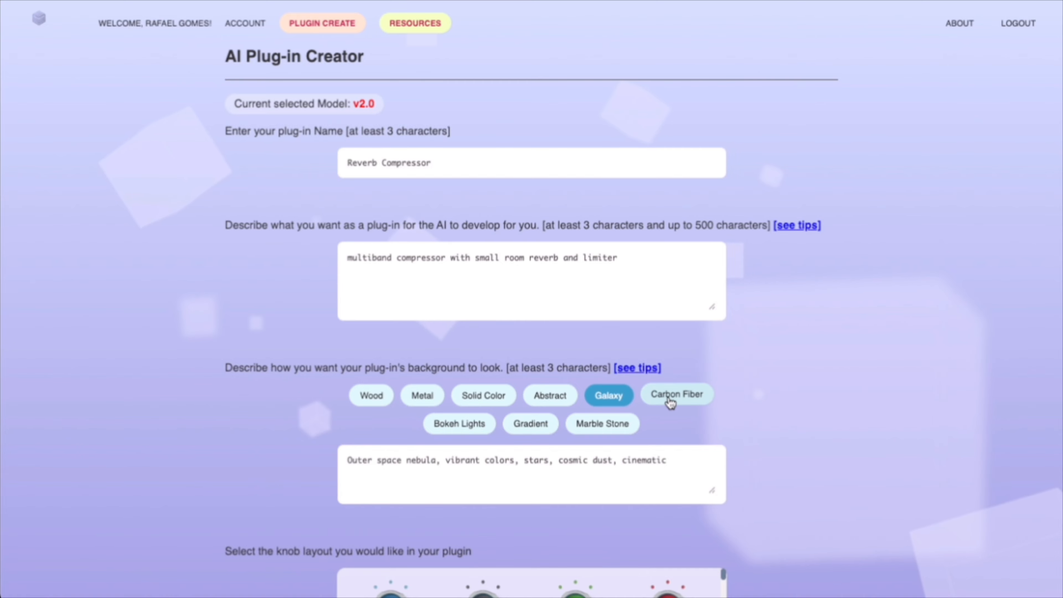
click(666, 400)
click(613, 424)
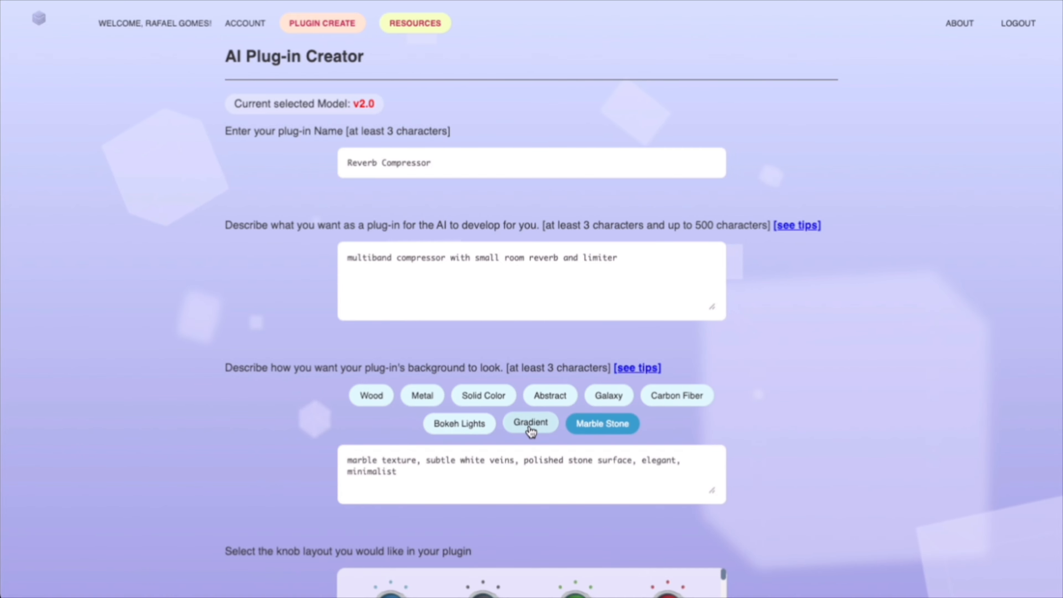
click(462, 428)
click(524, 424)
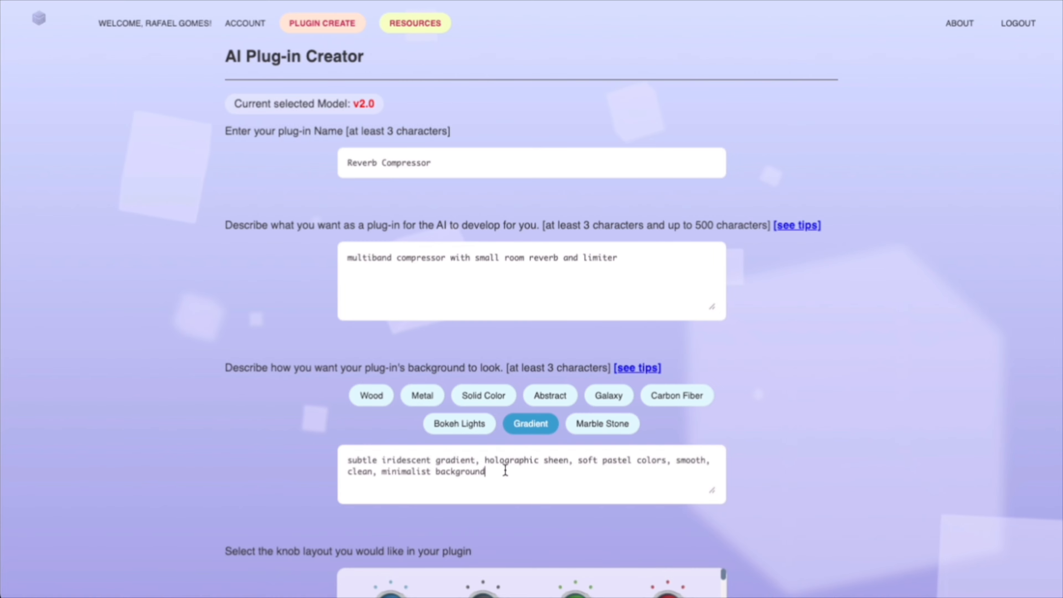
- Replace the preset background description with the copied text "a red metal texture"
drag(505, 470, 339, 465)
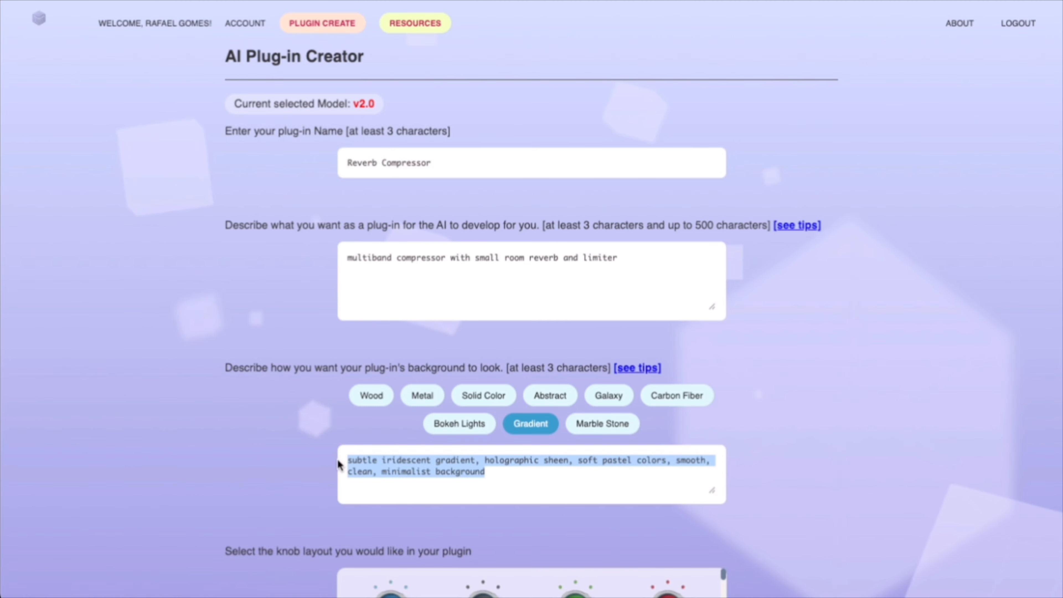
key(super+v)
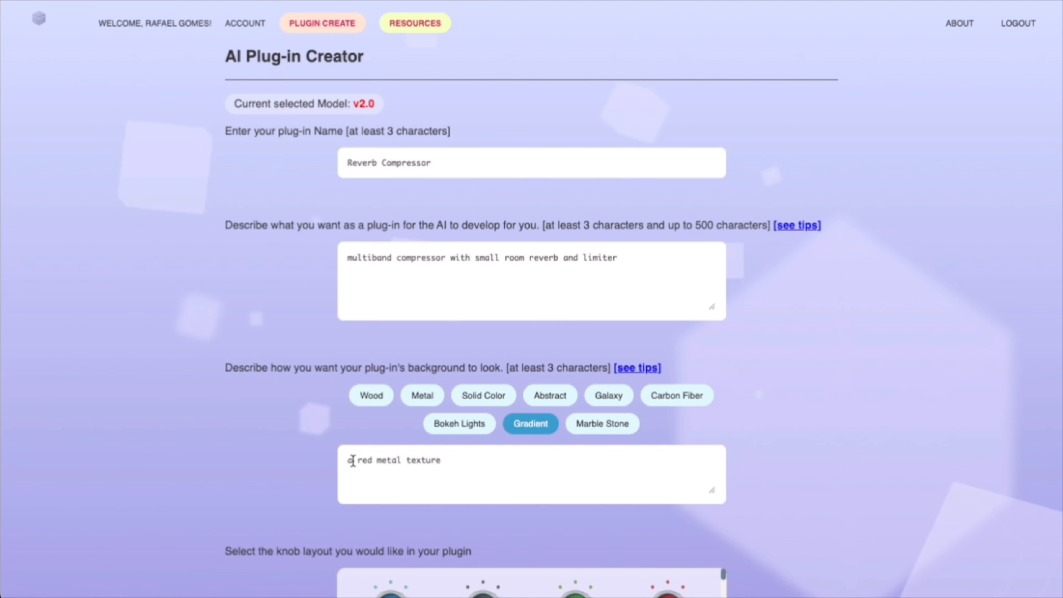
drag(353, 460, 474, 455)
click(498, 460)
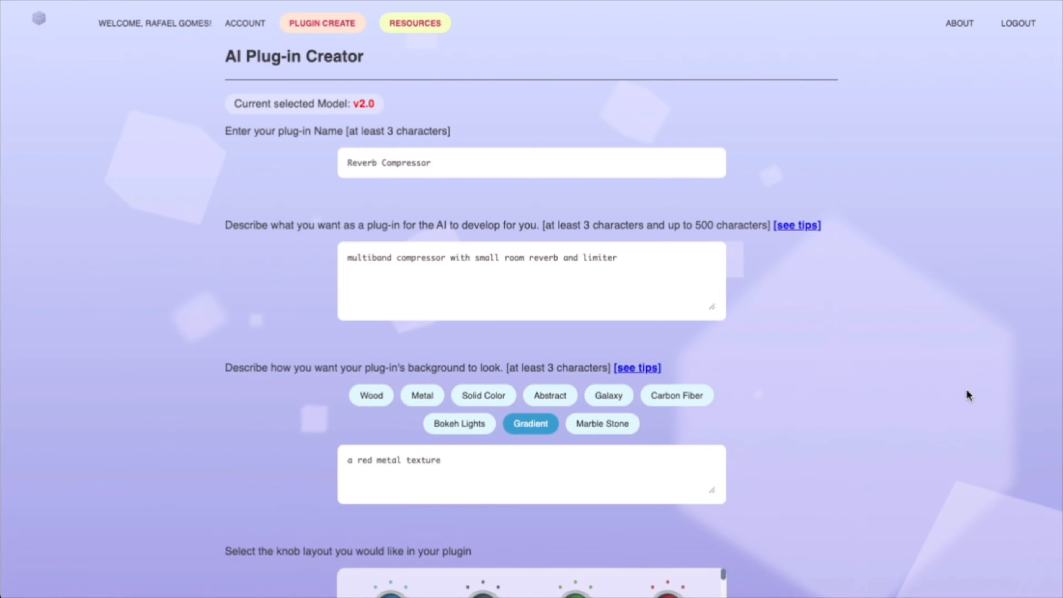
- Look through the available knob layouts and select the red knob with red dots around it
scroll(532, 293, down, 4)
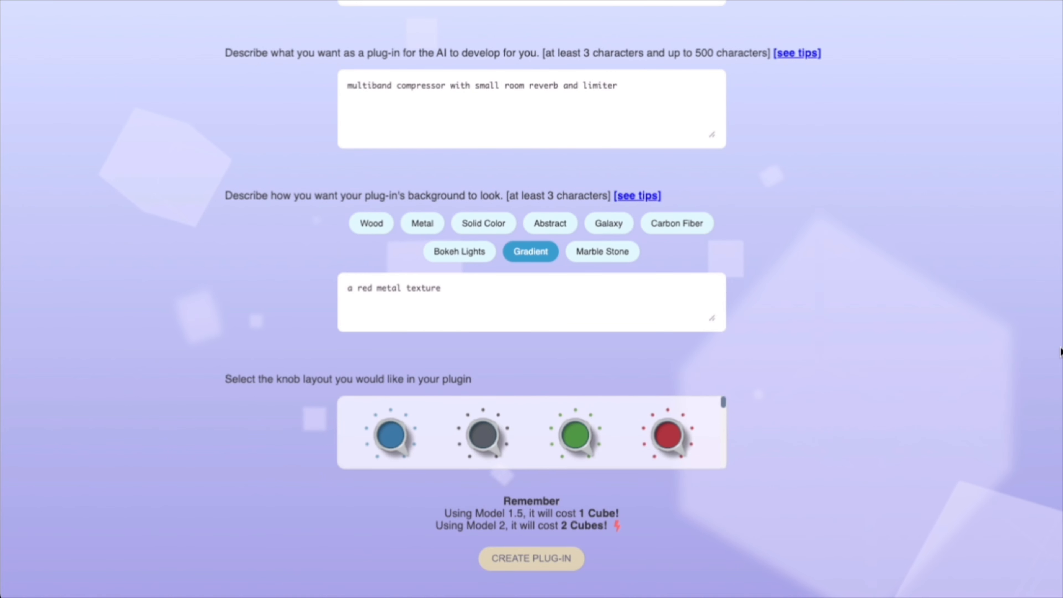
drag(723, 405, 718, 462)
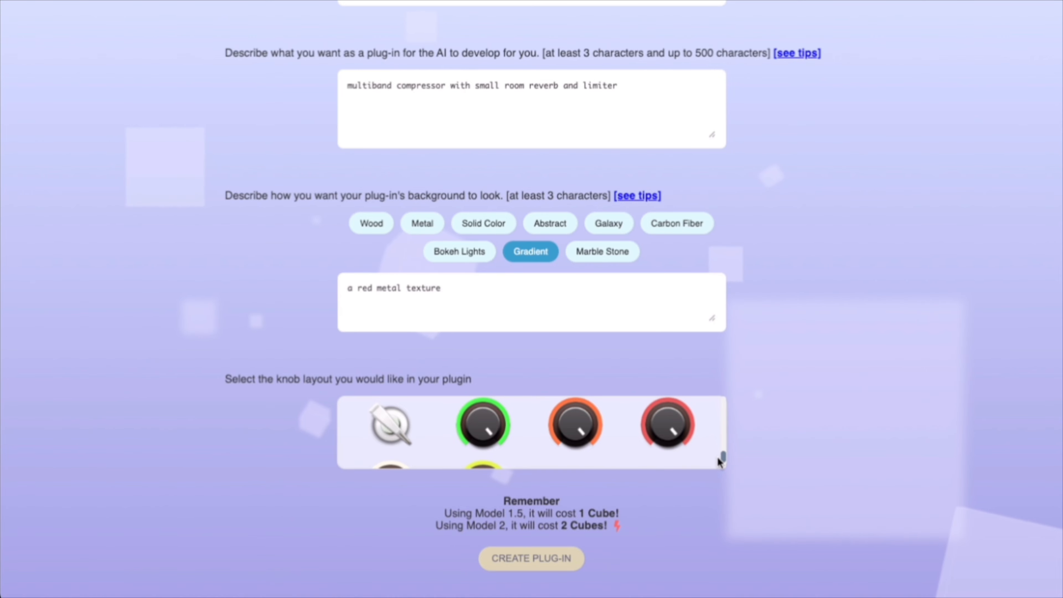
drag(718, 458, 721, 401)
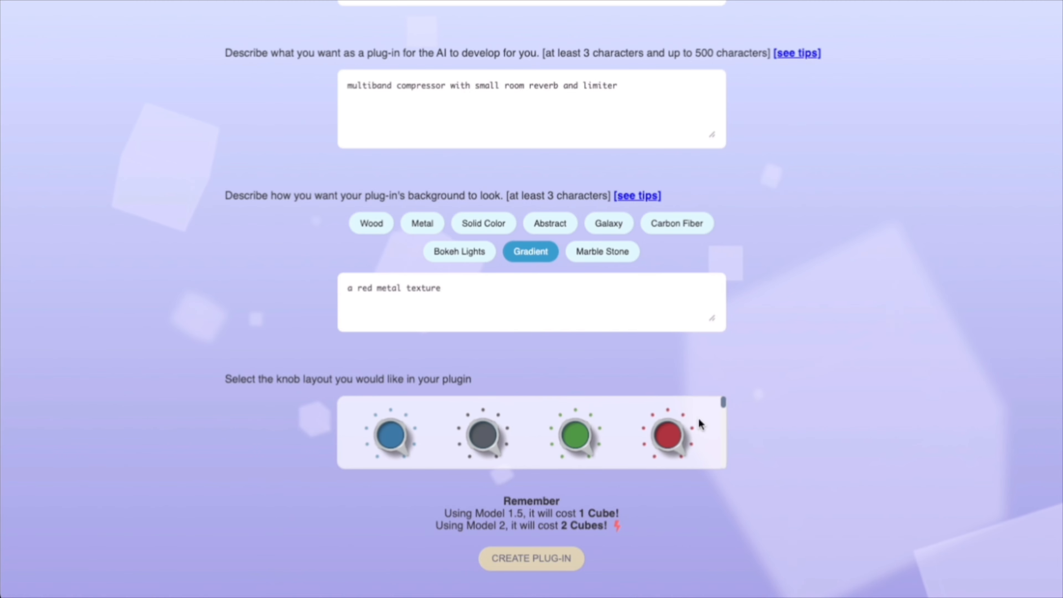
click(675, 438)
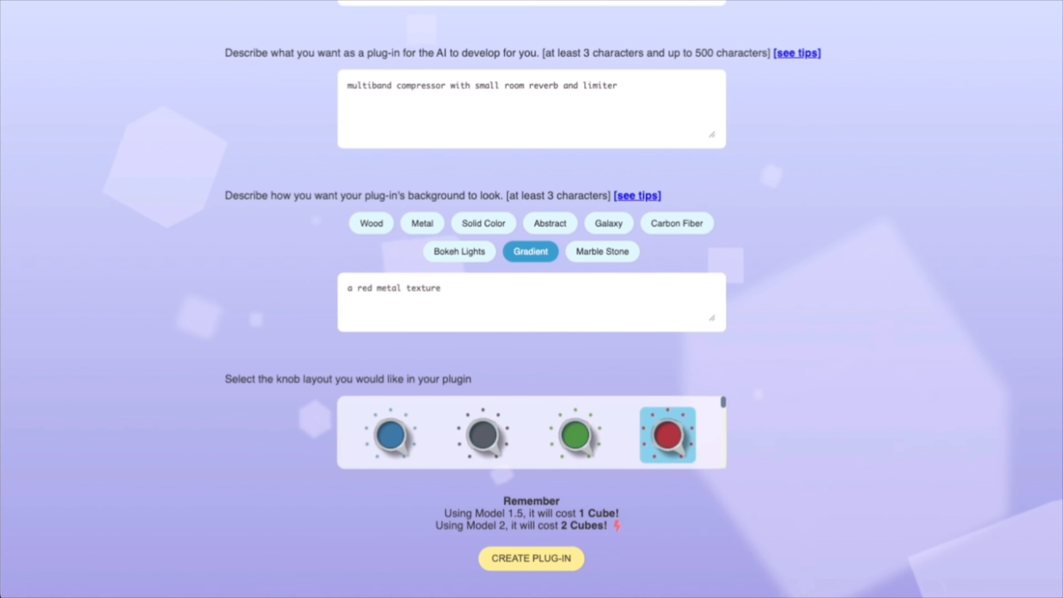
- Review the Cube costs for Model 1.5 and Model 2, and create the plug-in
scroll(1057, 245, down, 1)
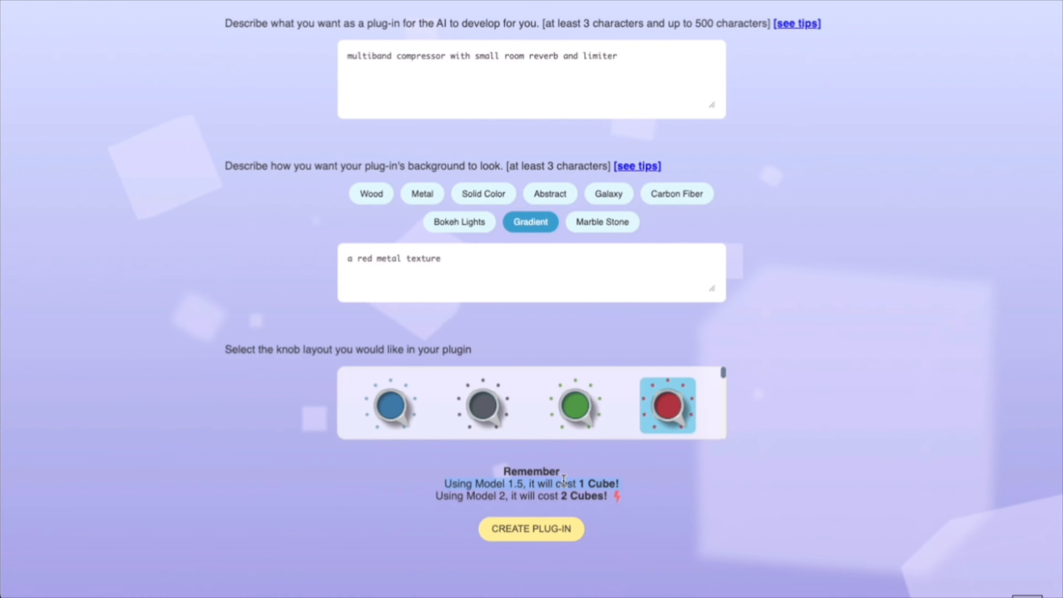
triple_click(512, 483)
click(629, 485)
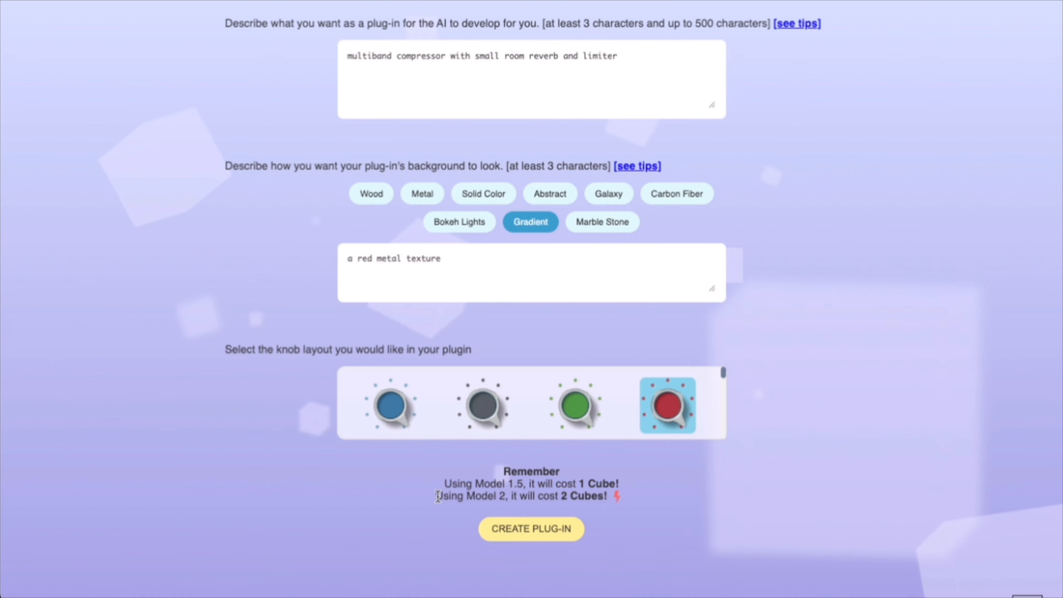
drag(436, 496, 564, 495)
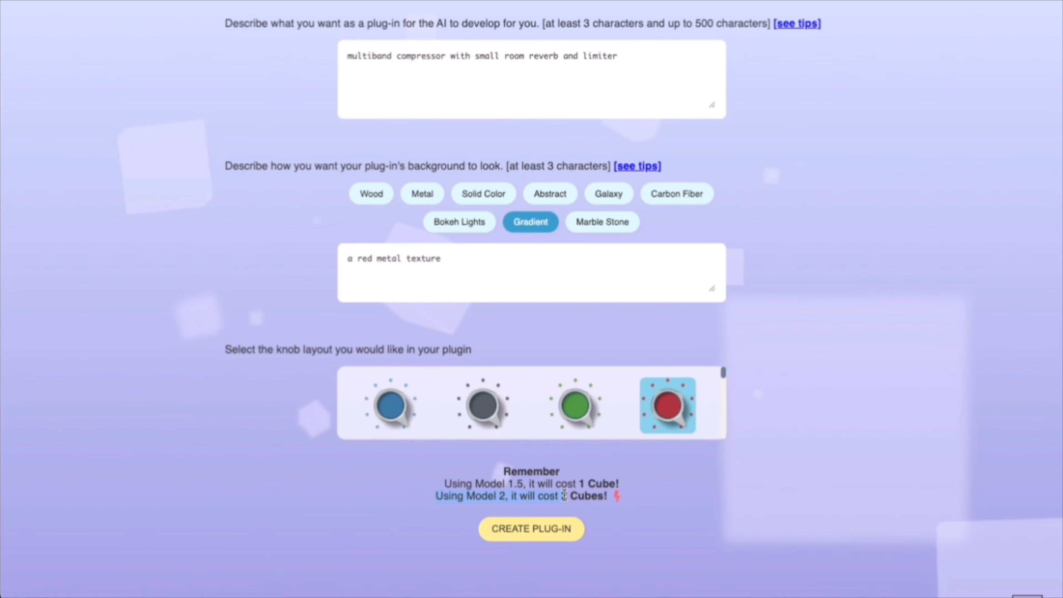
click(575, 494)
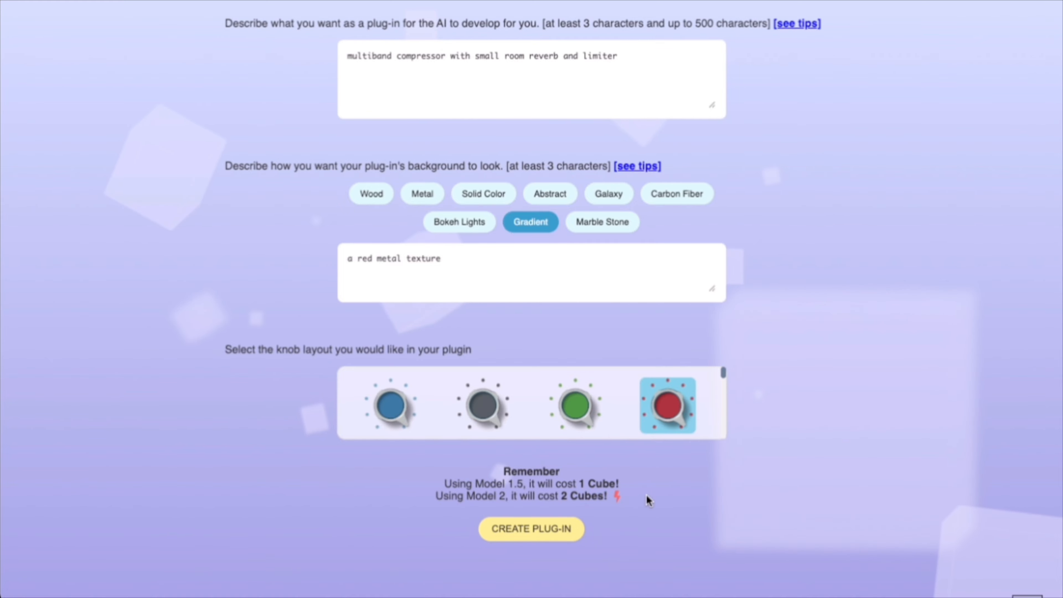
click(551, 525)
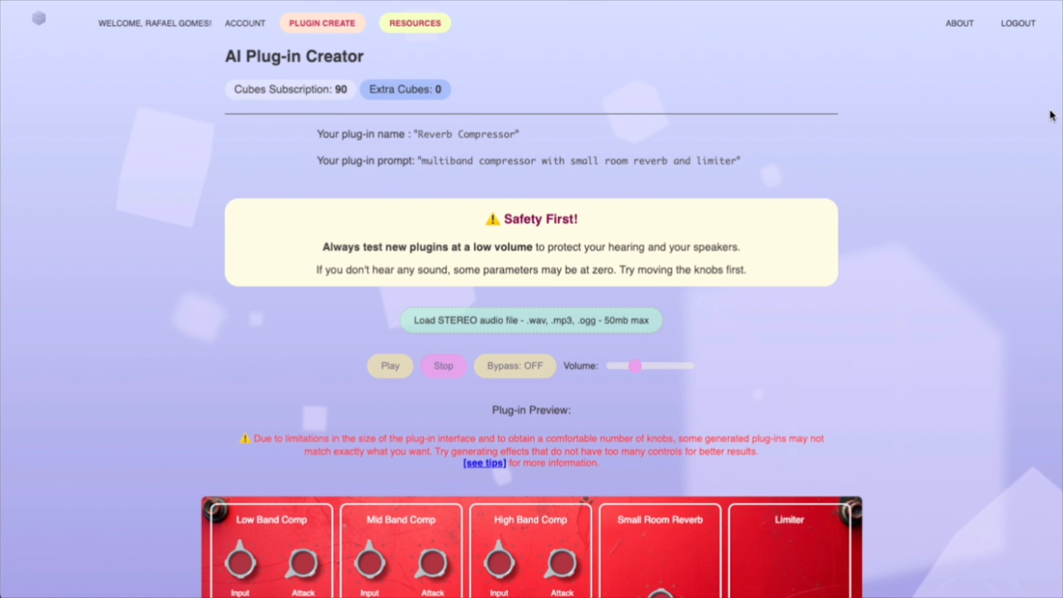
- Turn down the Input knobs of the High and Mid Band Comp sections and turn up the Attack knobs of all three bands
scroll(1061, 195, down, 5)
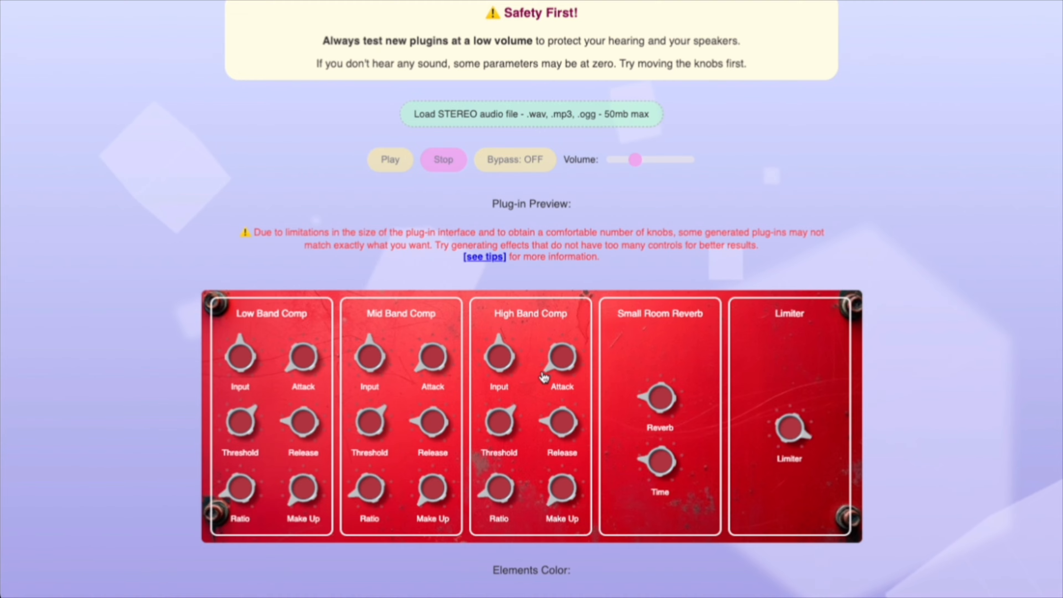
drag(498, 350, 442, 291)
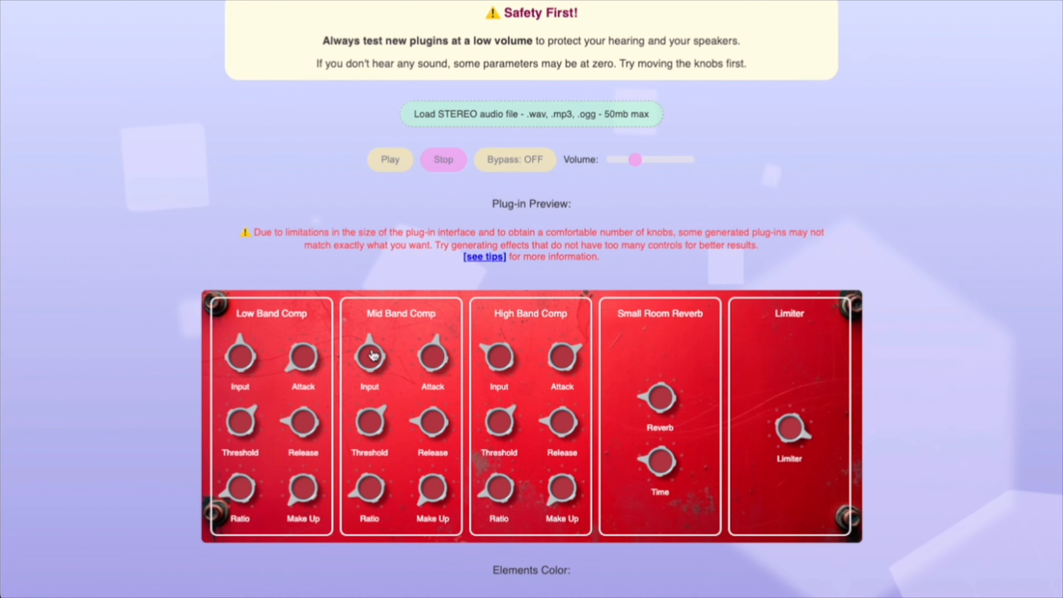
drag(373, 355, 368, 379)
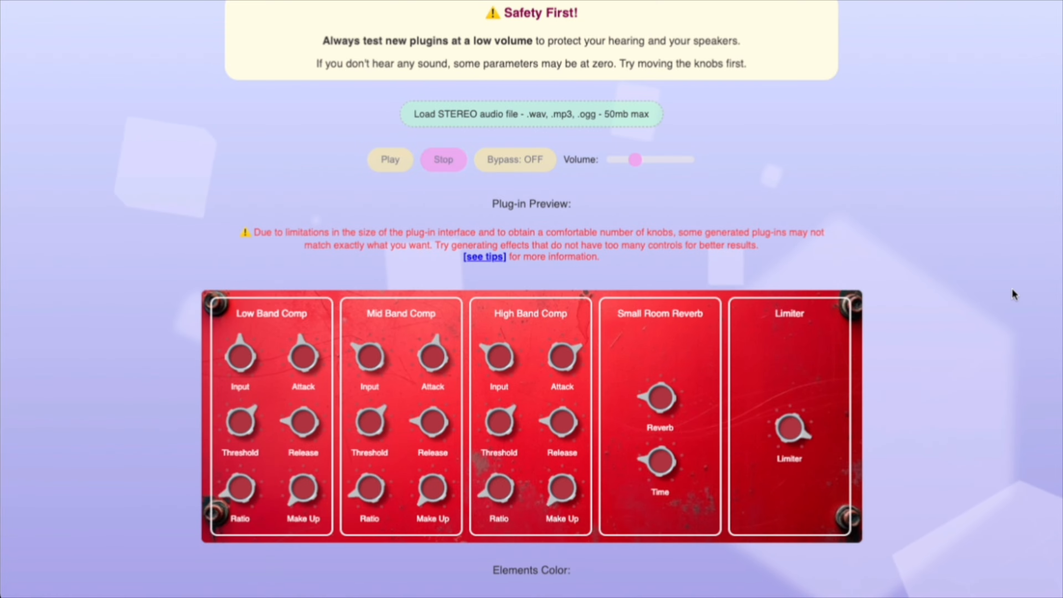
- Read the Safety First notice and lower the preview volume close to its minimum
scroll(532, 299, up, 3)
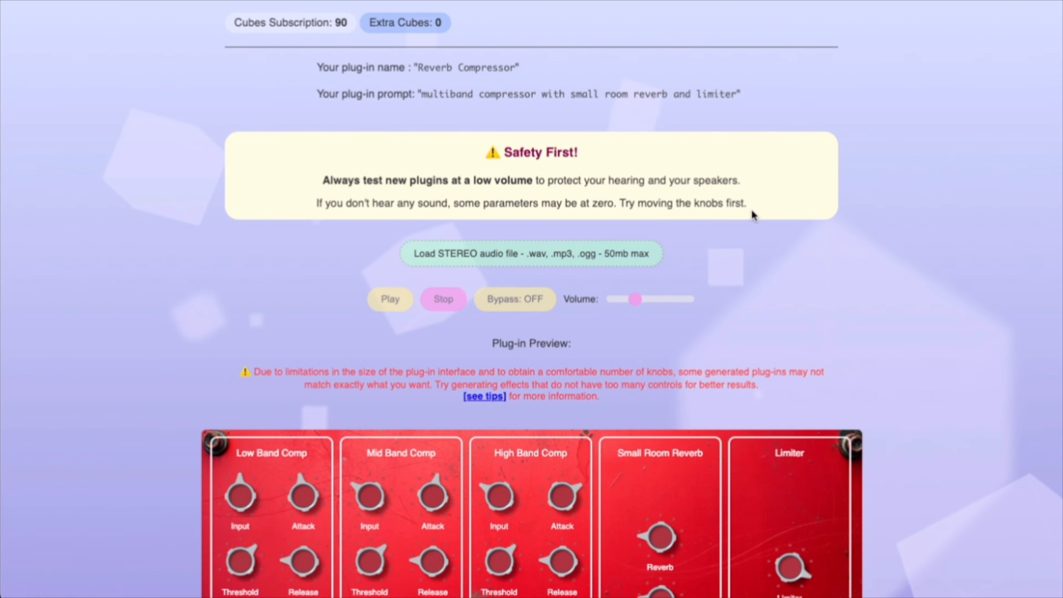
drag(762, 208, 458, 152)
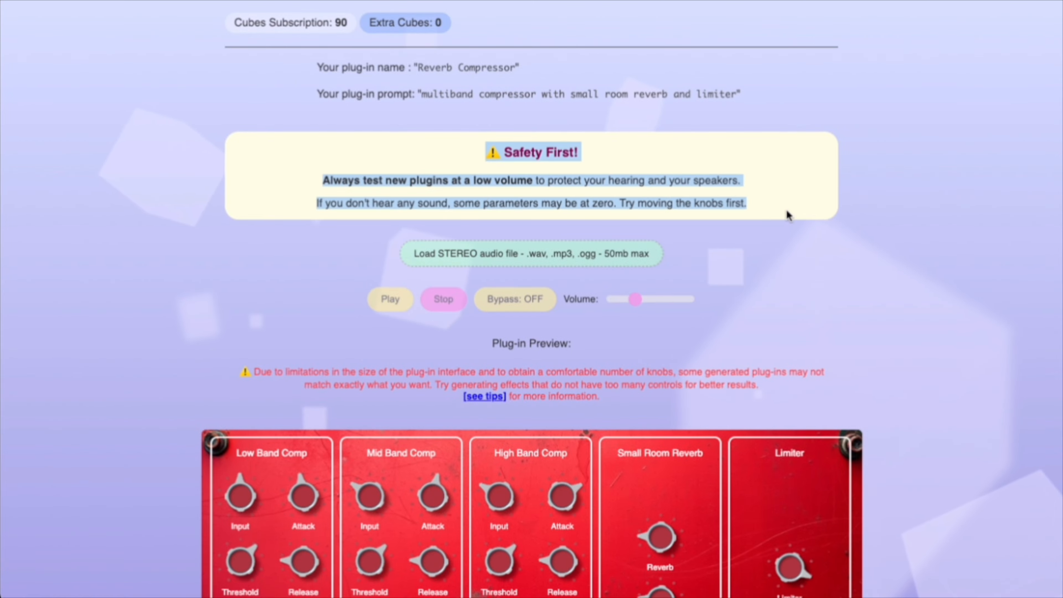
click(799, 246)
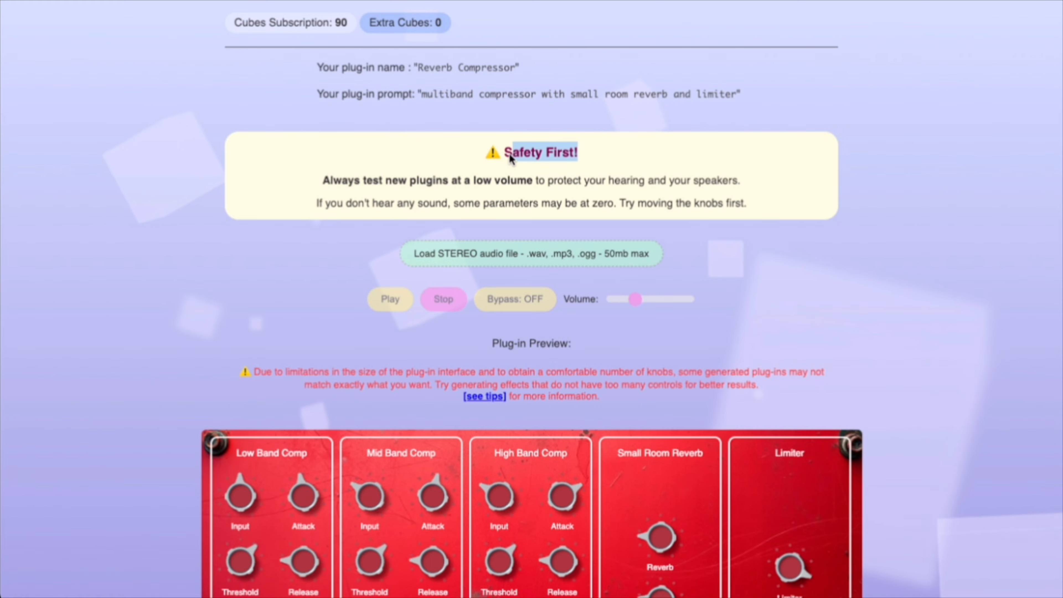
drag(510, 159, 501, 154)
click(794, 247)
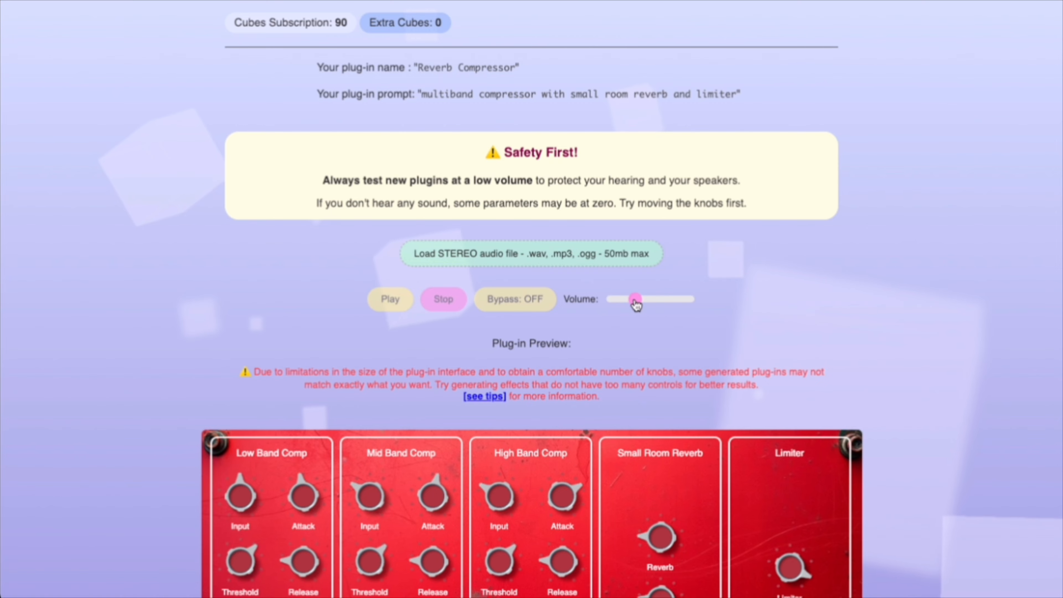
drag(636, 299, 618, 301)
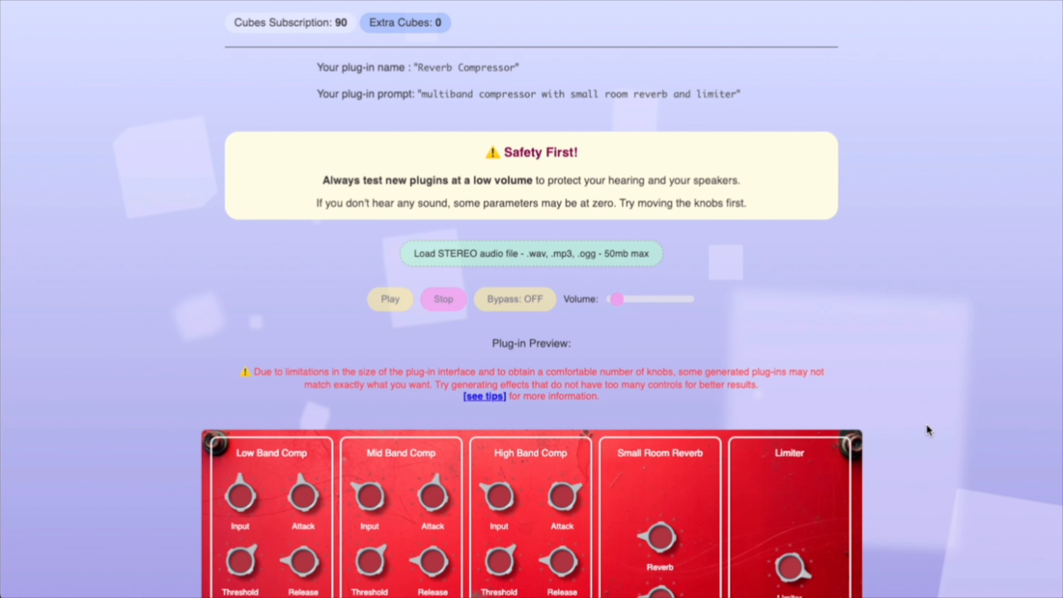
- Try the High Band Input and Small Room Reverb knobs, and raise the preview volume very slightly
scroll(920, 293, down, 3)
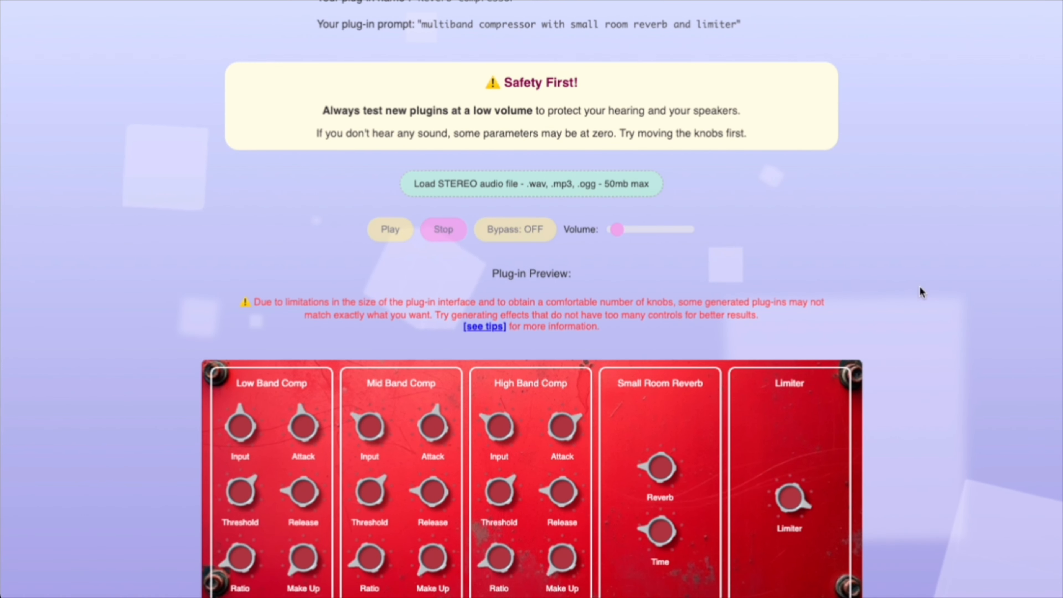
mouse_move(502, 436)
mouse_down()
mouse_move(501, 412)
mouse_move(501, 431)
mouse_up()
drag(664, 471, 651, 496)
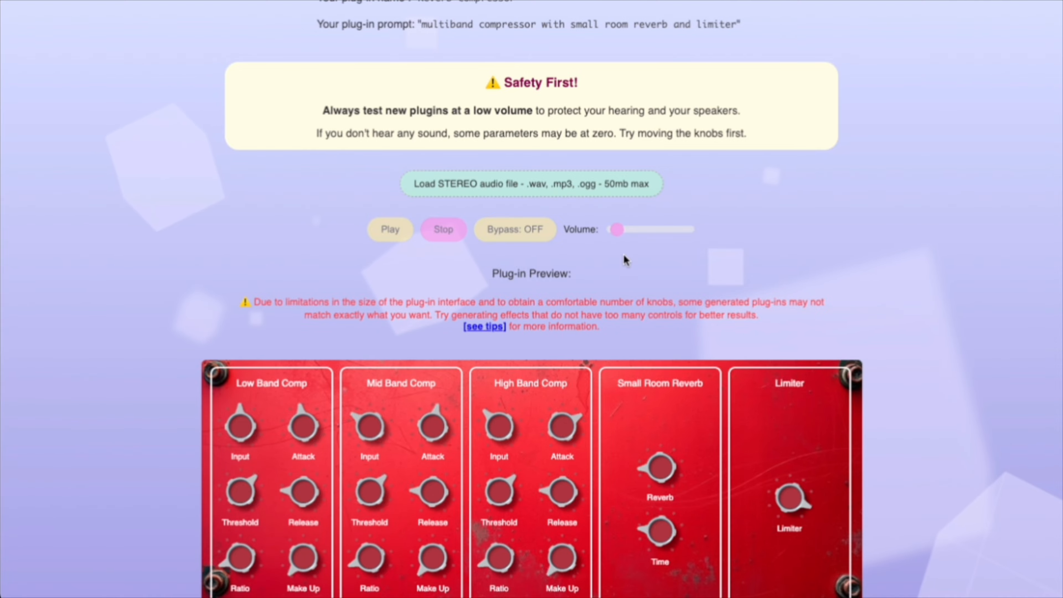
drag(617, 235, 620, 236)
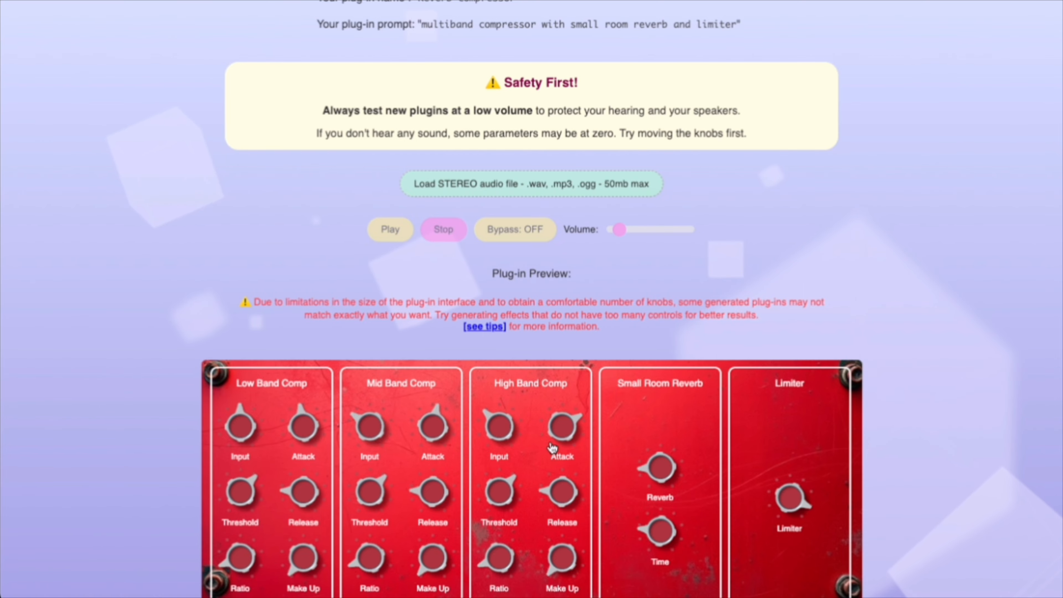
- Load siames.wav as the test audio and play it through the plug-in with the preview volume raised to about half
click(506, 185)
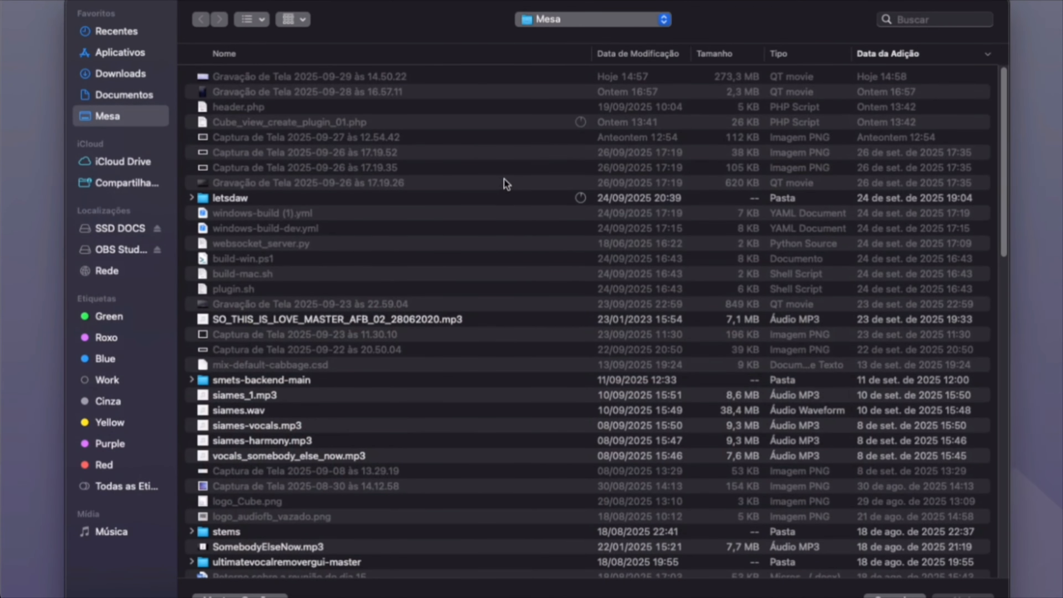
double_click(227, 413)
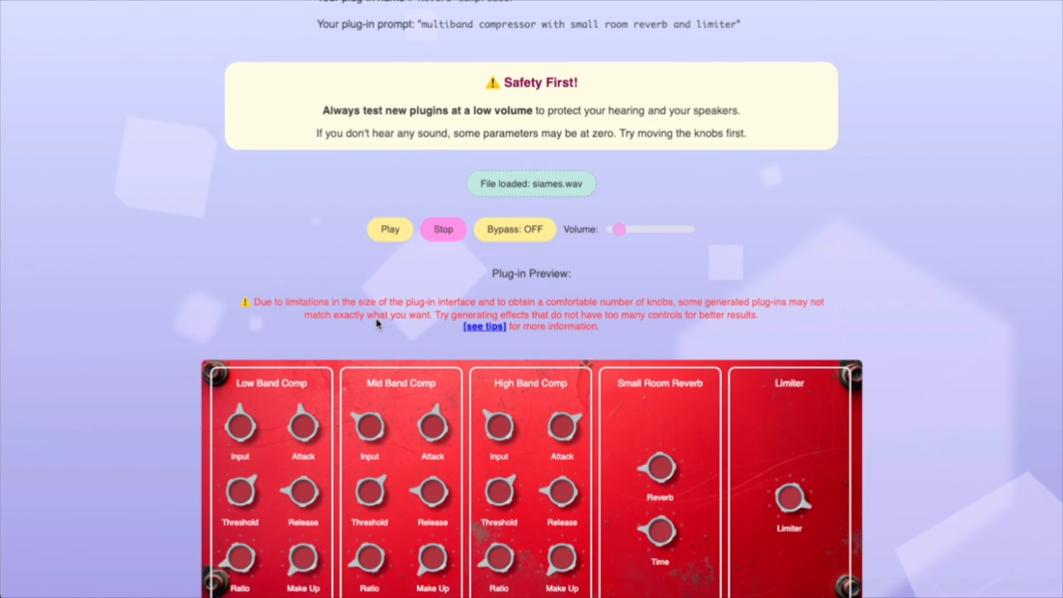
click(390, 230)
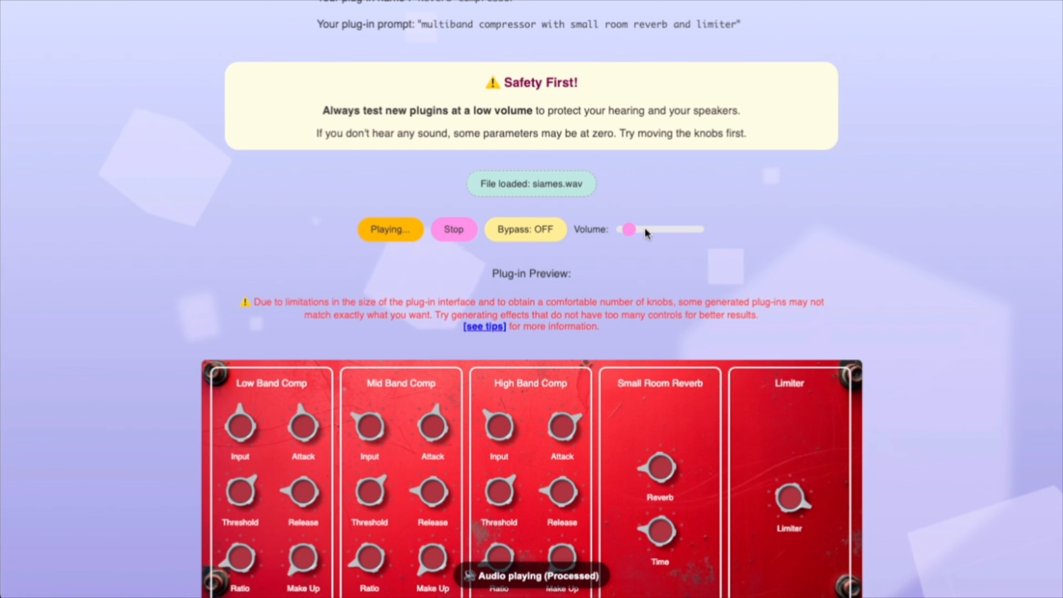
drag(630, 229, 665, 233)
scroll(532, 299, down, 3)
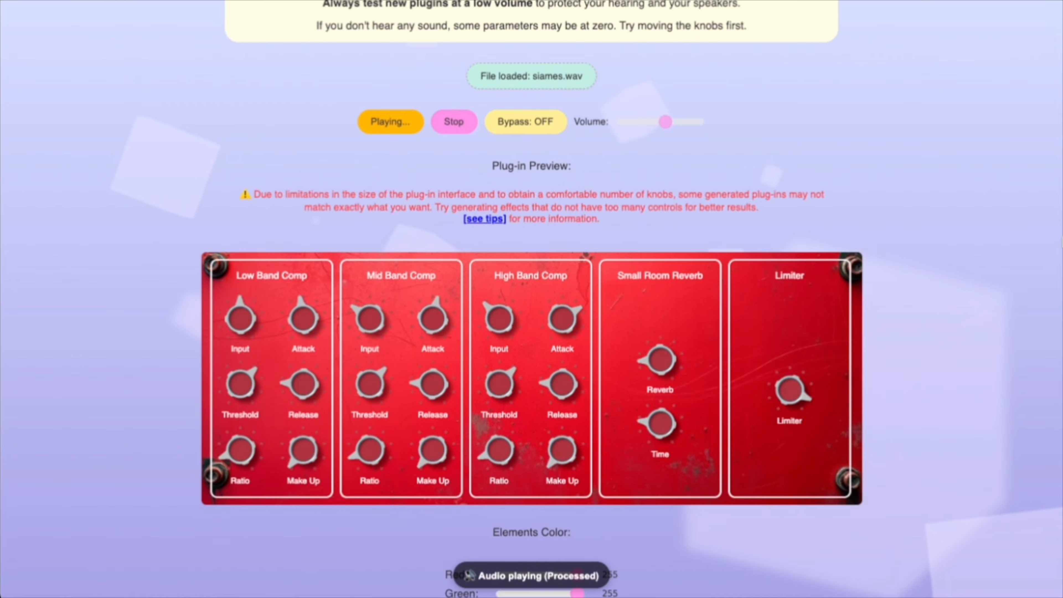
- Compare the bypassed and processed sound, and turn up the Make Up knobs of all three bands slightly
click(512, 131)
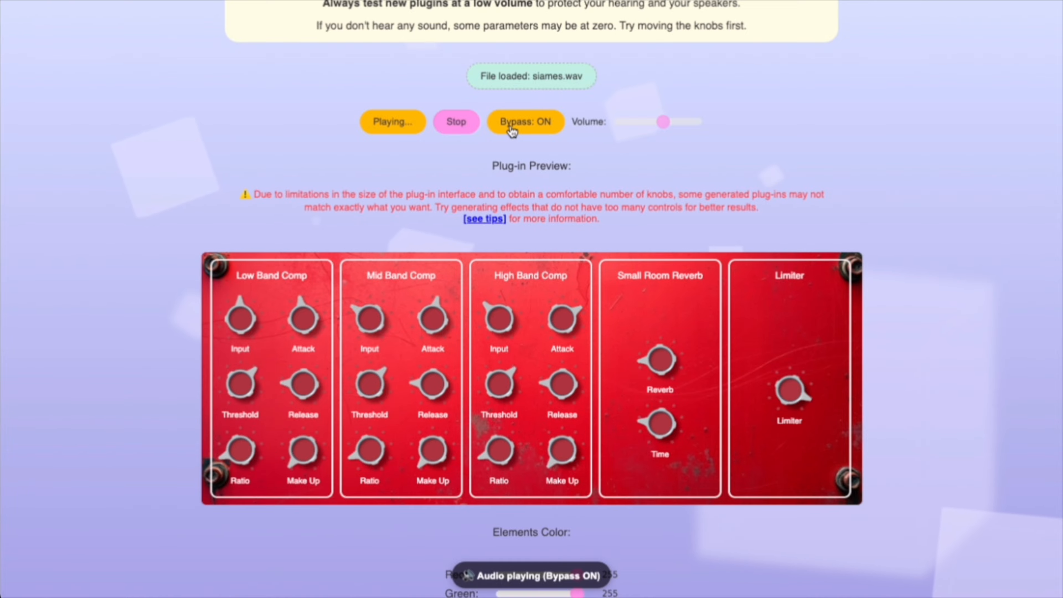
click(512, 131)
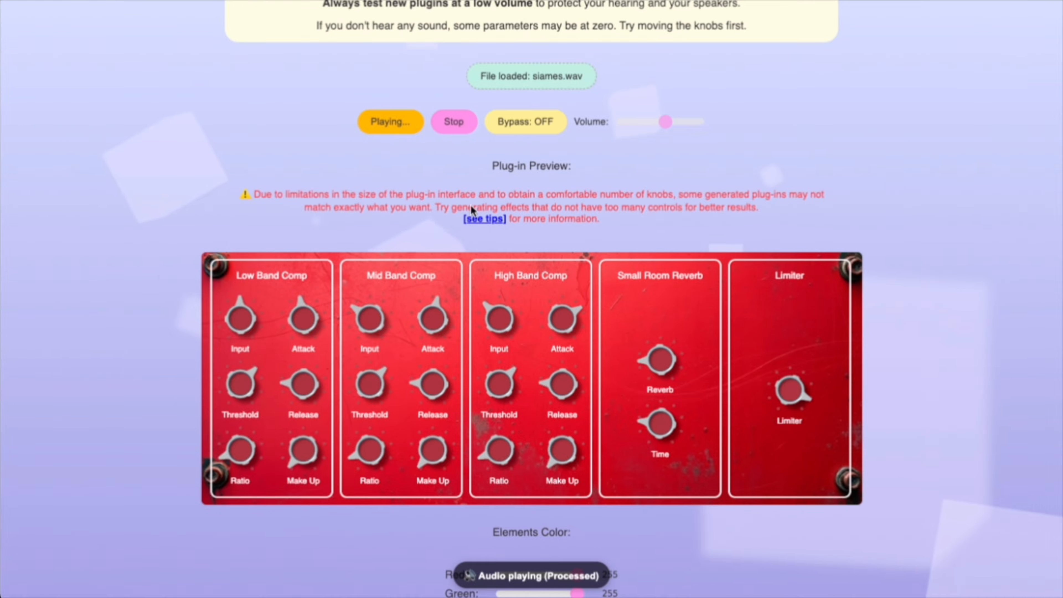
drag(301, 460, 293, 417)
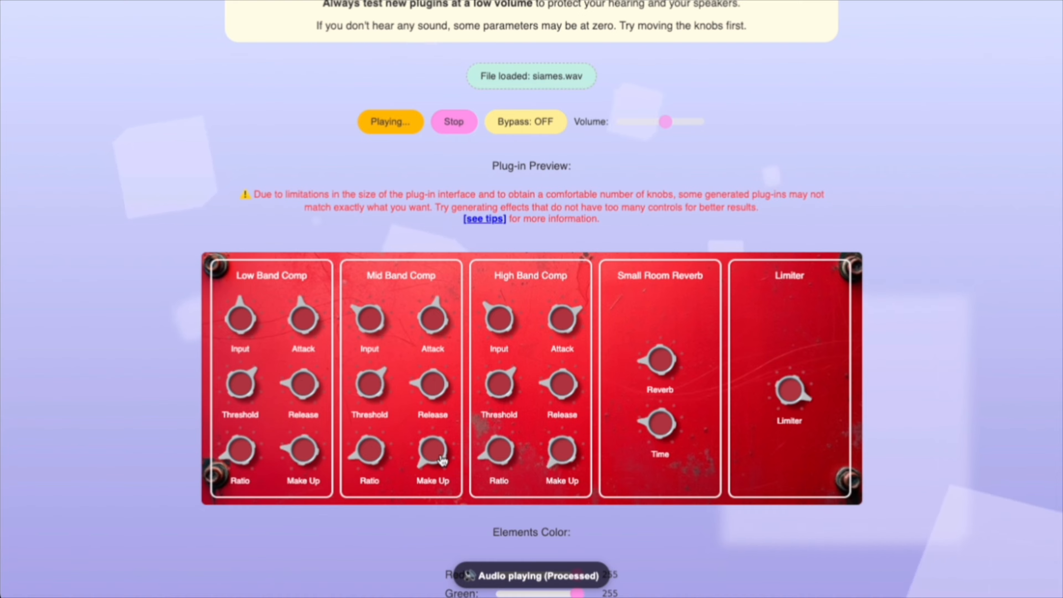
drag(442, 461, 434, 418)
drag(304, 450, 301, 467)
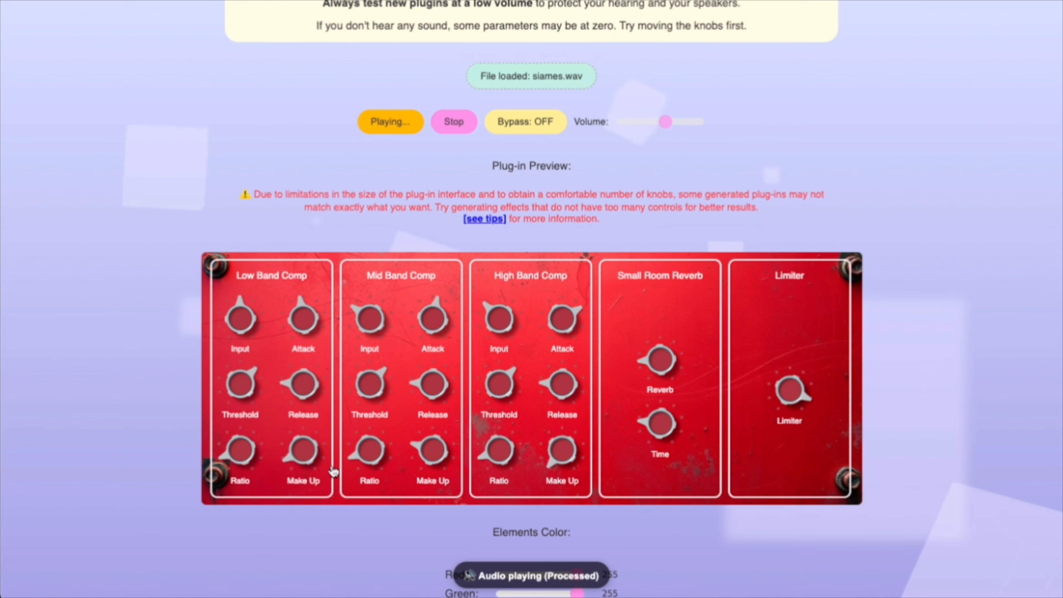
drag(558, 459, 546, 423)
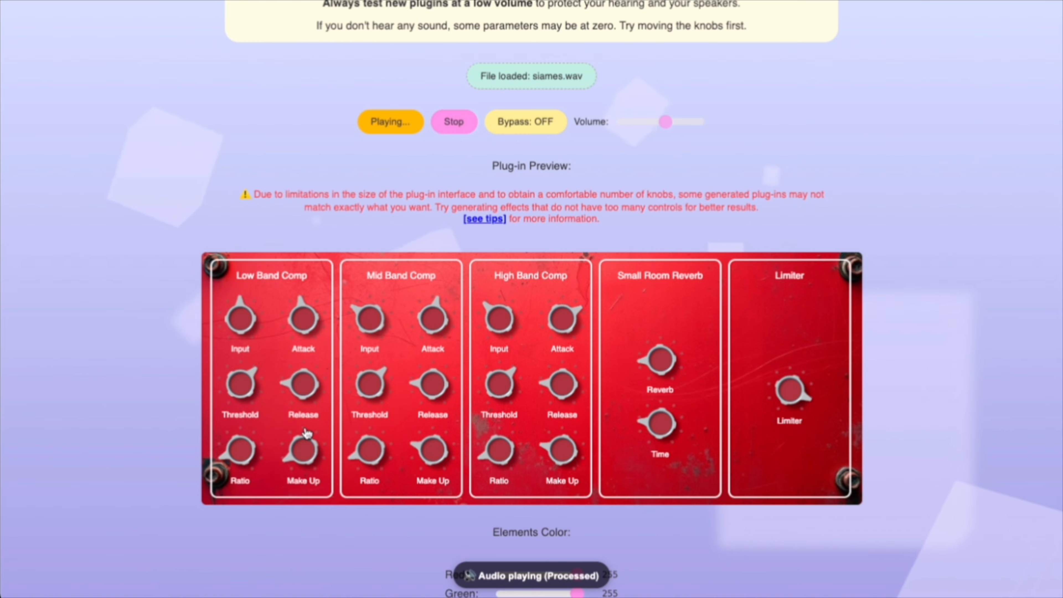
drag(307, 433, 292, 409)
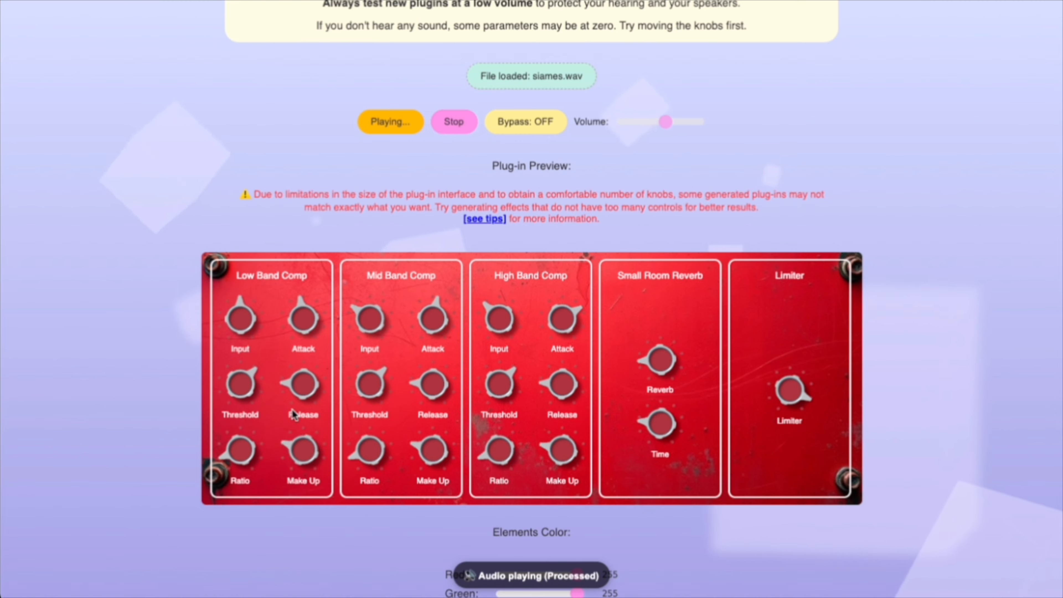
- Lower Threshold and raise Ratio and Make Up in the High and Mid Band Comp sections, and raise the High Band Release
drag(508, 379, 495, 420)
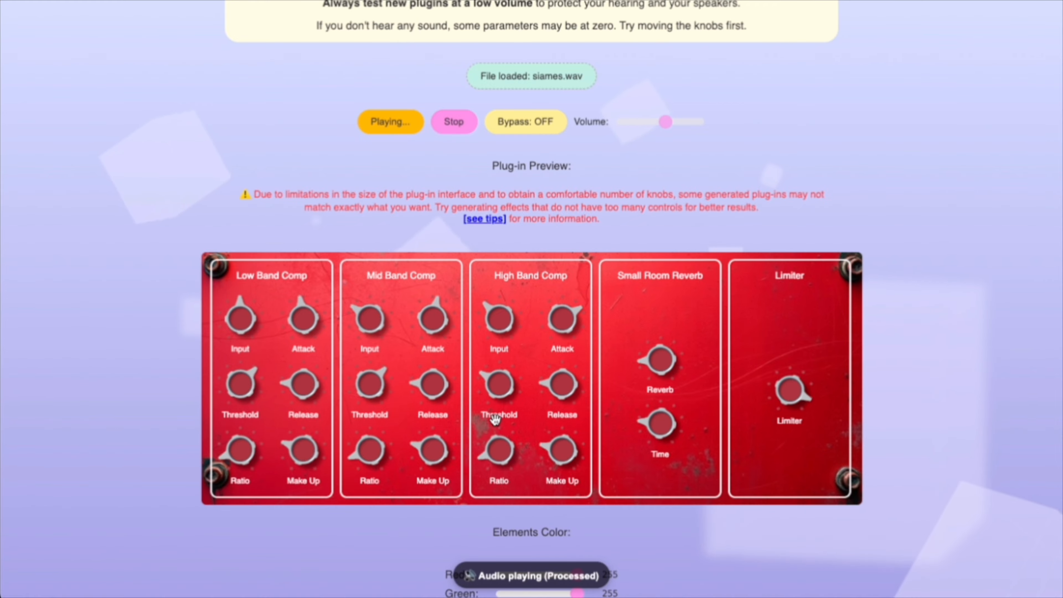
drag(562, 446, 567, 347)
drag(498, 466, 496, 422)
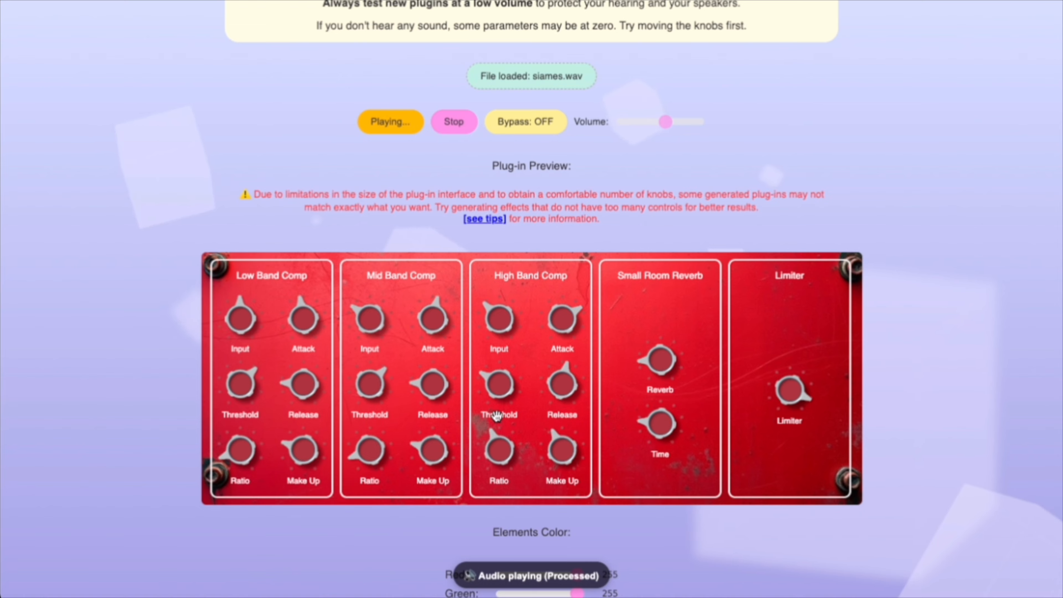
drag(370, 451, 369, 410)
mouse_move(446, 462)
mouse_down()
mouse_move(433, 436)
mouse_move(432, 449)
mouse_up()
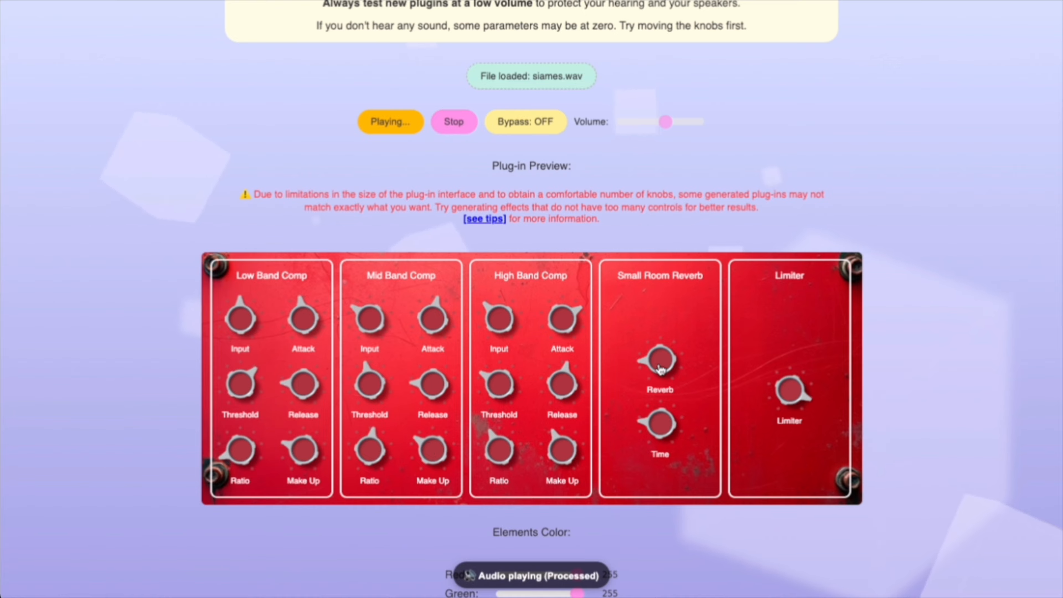
- Turn up the Reverb and Time knobs of the Small Room Reverb and turn the Limiter down to about the middle
drag(659, 368, 662, 321)
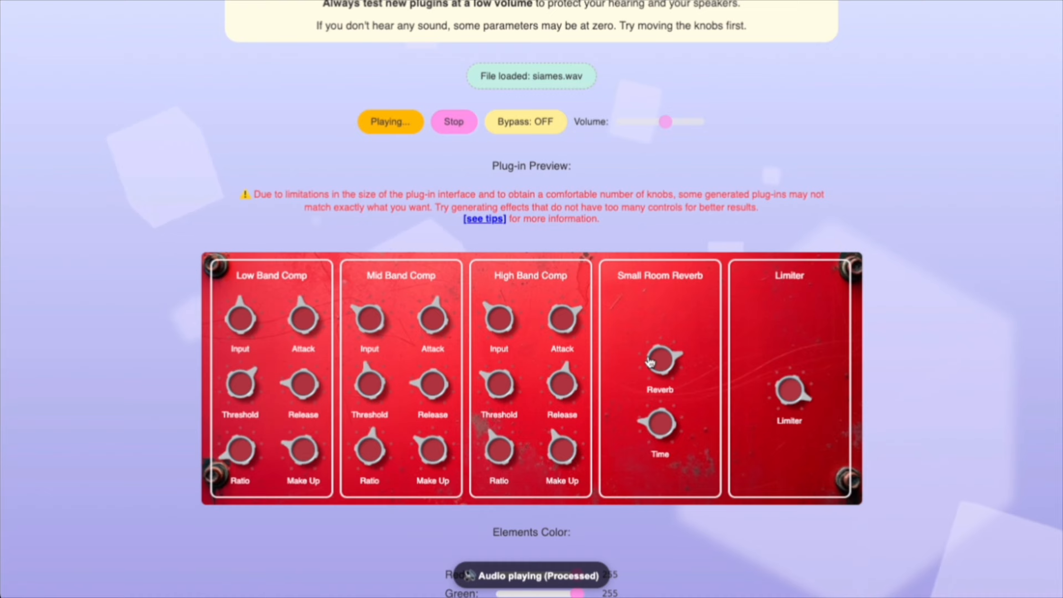
drag(660, 436, 660, 416)
drag(660, 413, 664, 369)
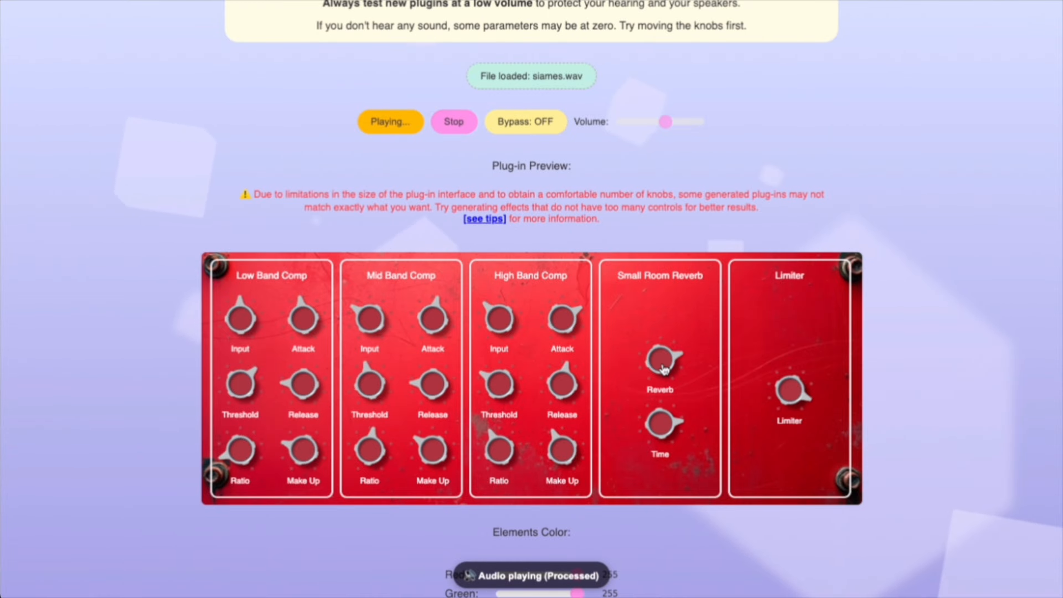
drag(794, 392, 784, 446)
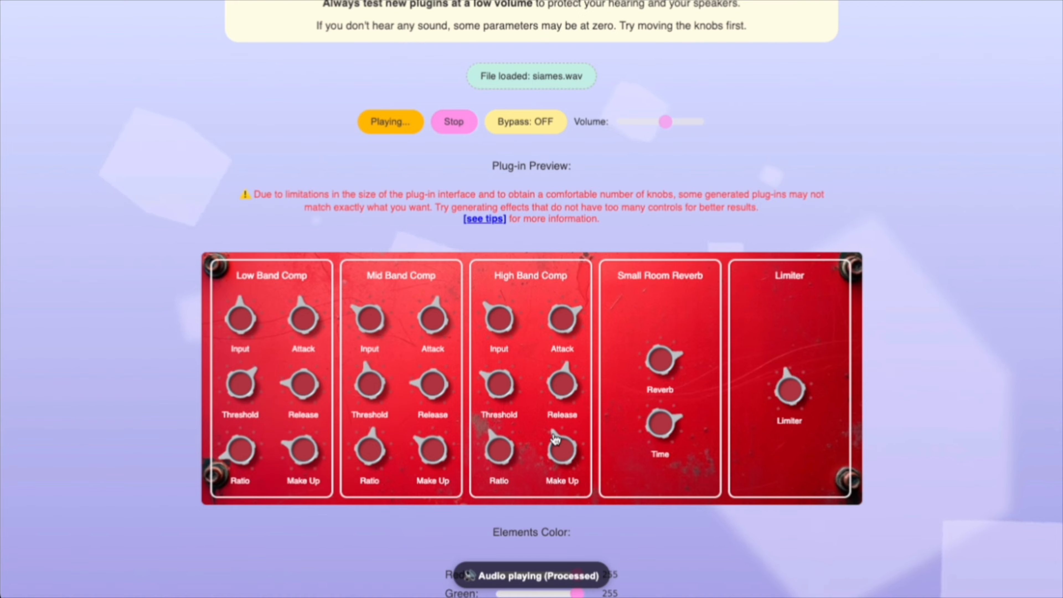
- Raise the Make Up knobs of the High, Mid and Low Band Comp sections further
drag(556, 439, 559, 392)
drag(429, 455, 431, 415)
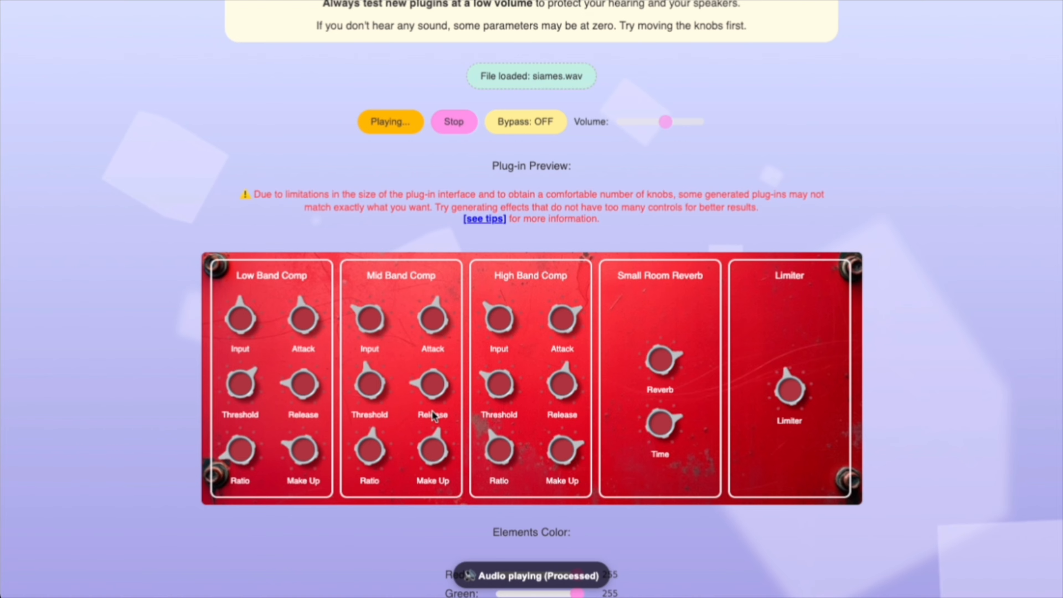
drag(306, 458, 310, 399)
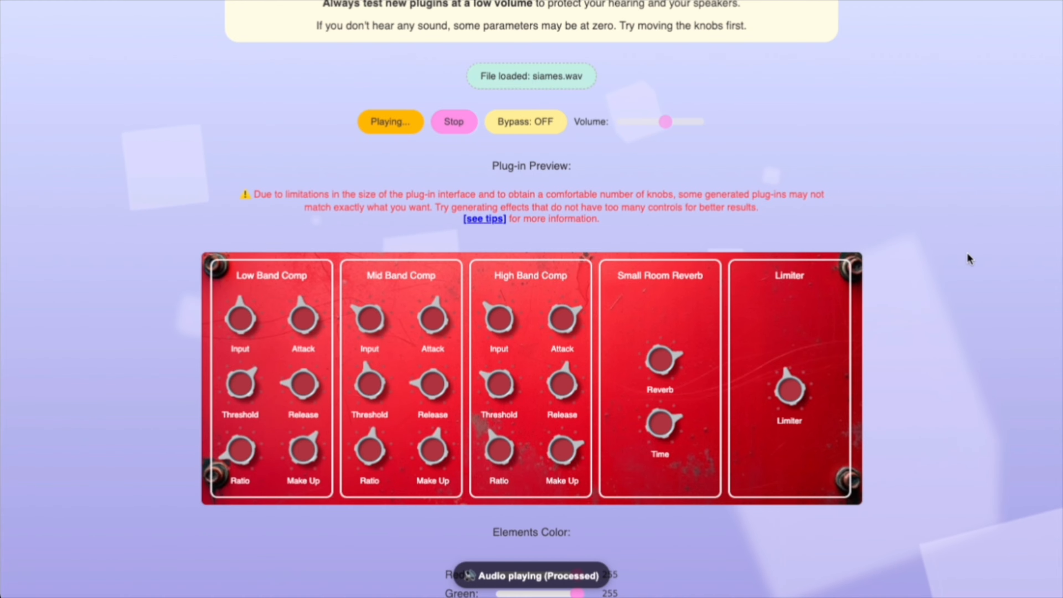
- Replace the plug-in's background image using the prompt "a hot dog"
scroll(1058, 248, down, 3)
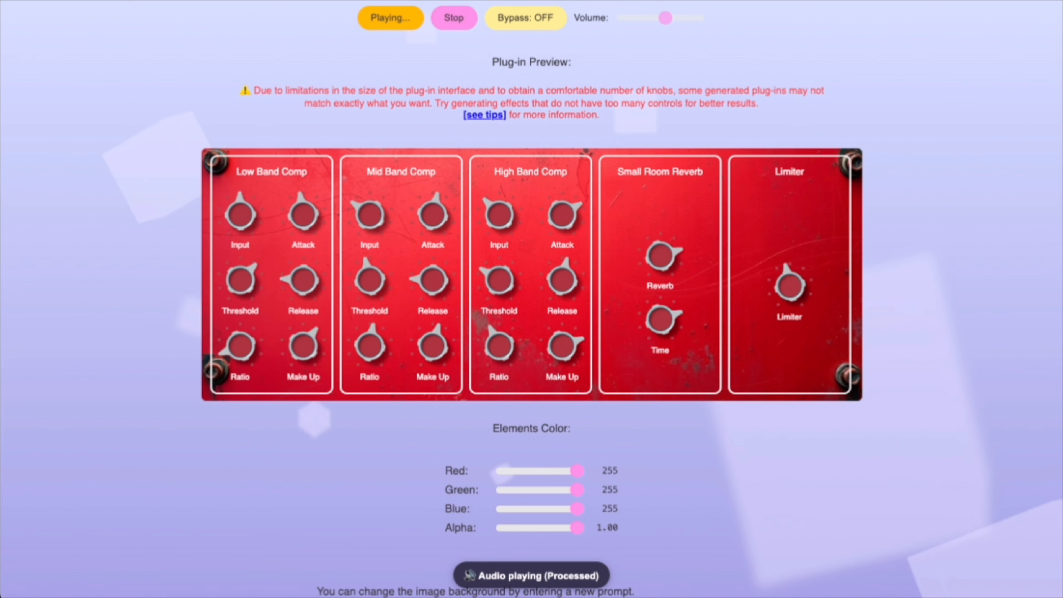
scroll(531, 299, down, 5)
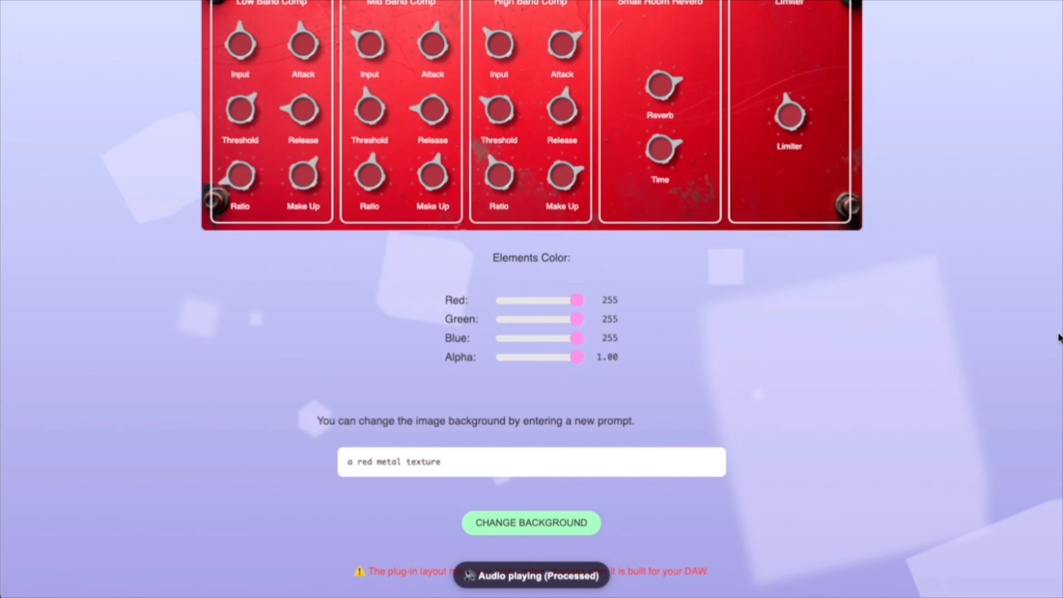
triple_click(363, 458)
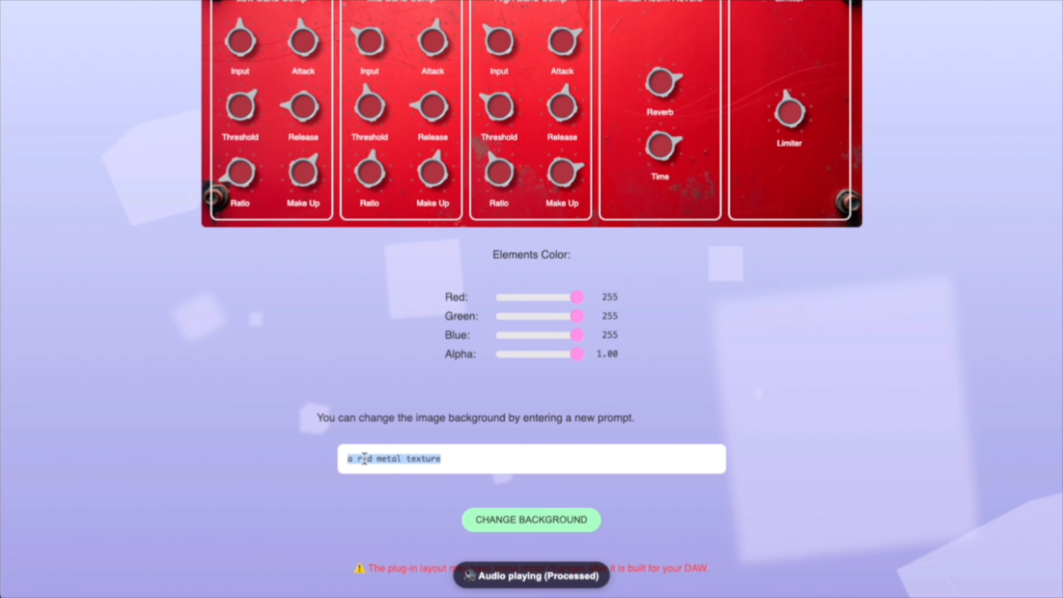
text(a)
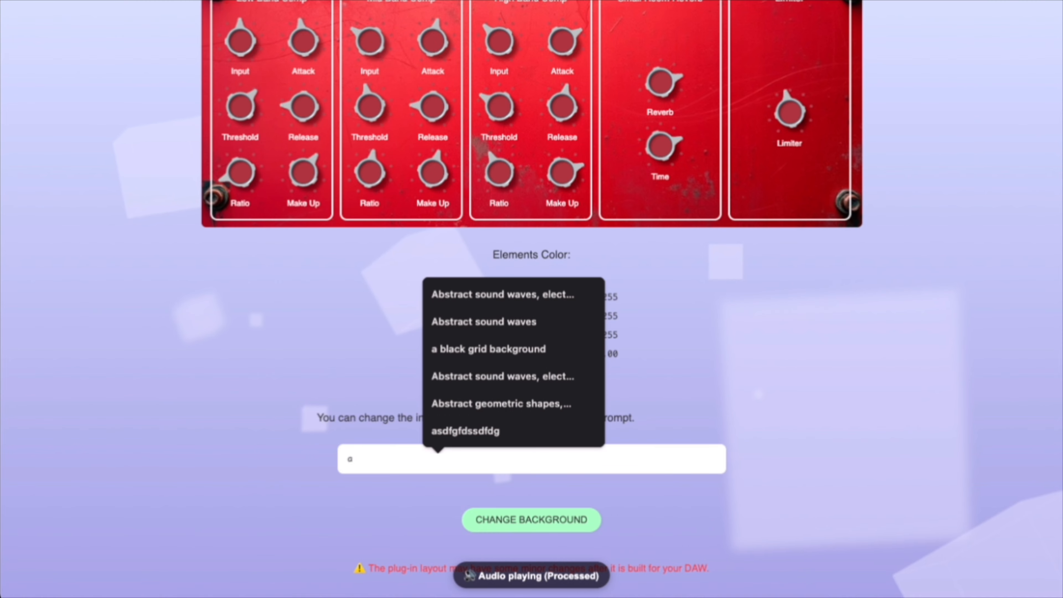
text( hit de)
key(BackSpace)
key(BackSpace)
key(BackSpace)
key(BackSpace)
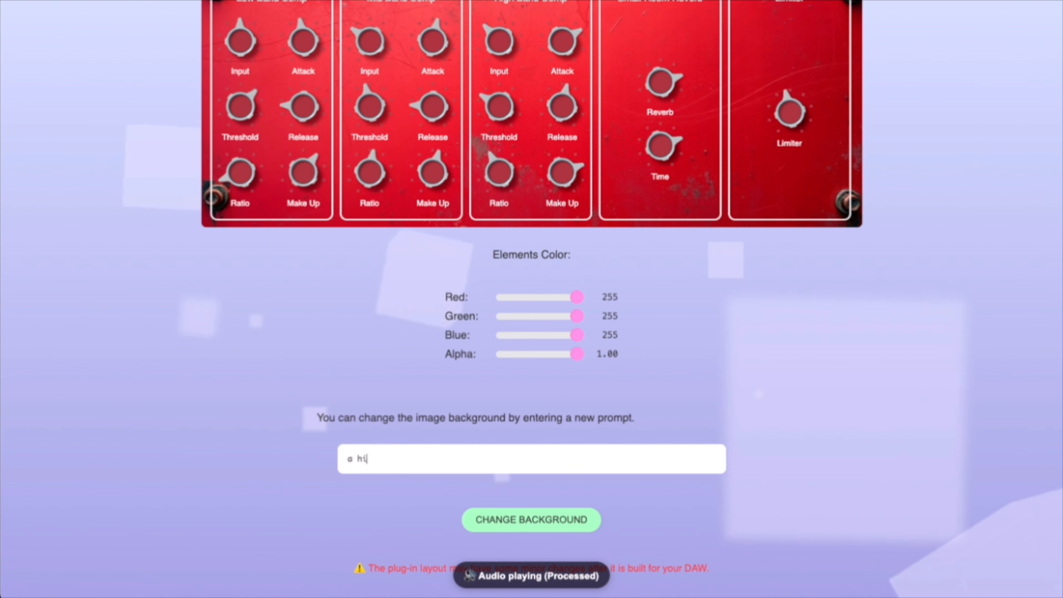
key(BackSpace)
text(ot dog)
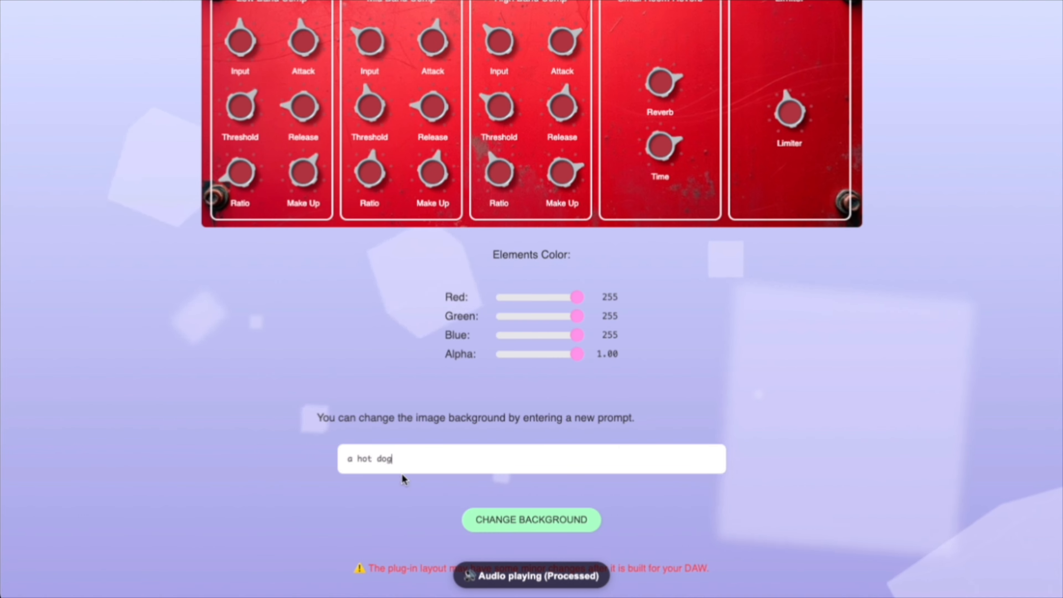
click(517, 530)
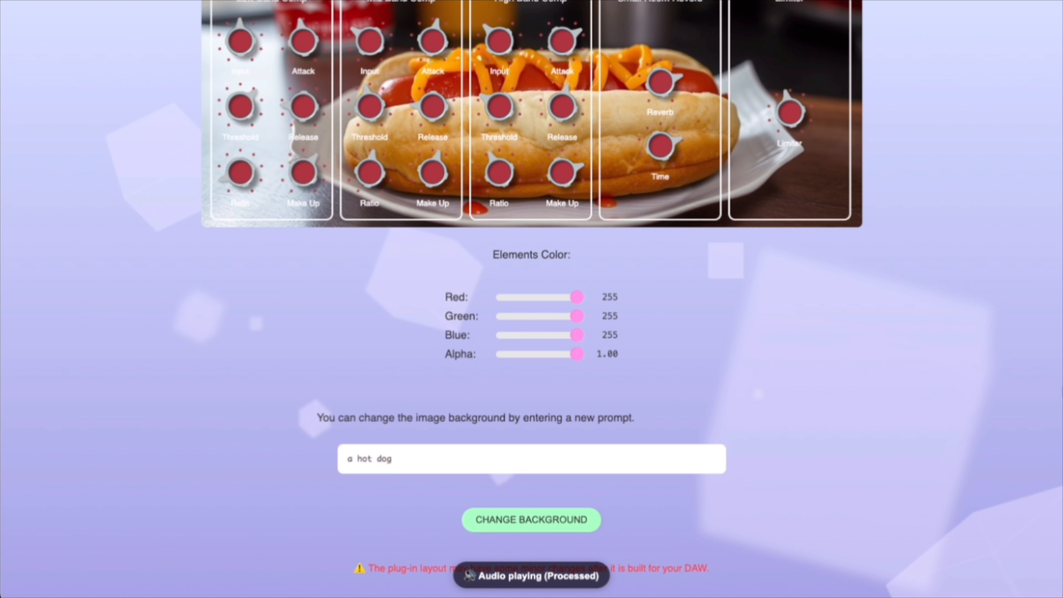
- Stop the audio playback and set the Elements Color to Red 75 and Green 105
scroll(575, 49, up, 5)
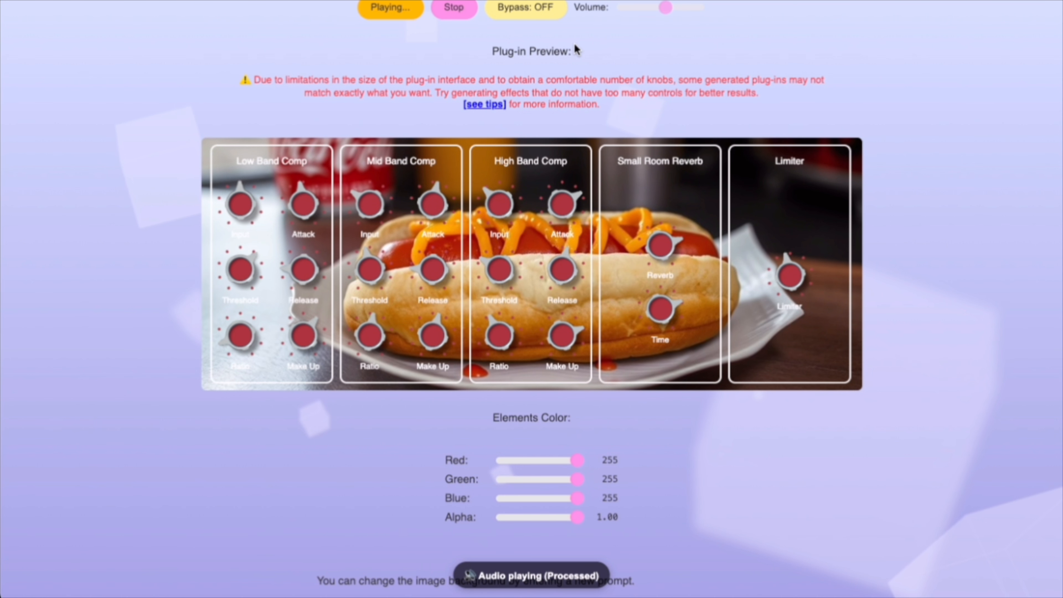
click(460, 10)
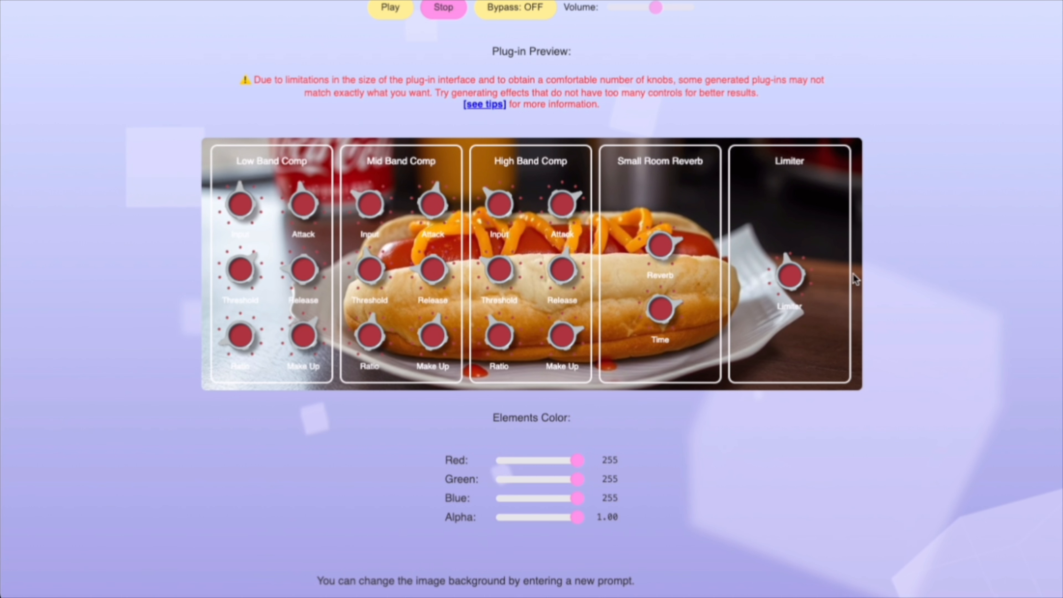
scroll(531, 293, down, 2)
drag(579, 389, 519, 409)
mouse_move(582, 431)
mouse_down()
mouse_move(517, 429)
mouse_move(578, 429)
mouse_up()
drag(521, 414, 687, 448)
- Review the DAW platform choice, the Cubes cost note for generating the installer and the recolored plug-in preview
scroll(922, 421, down, 8)
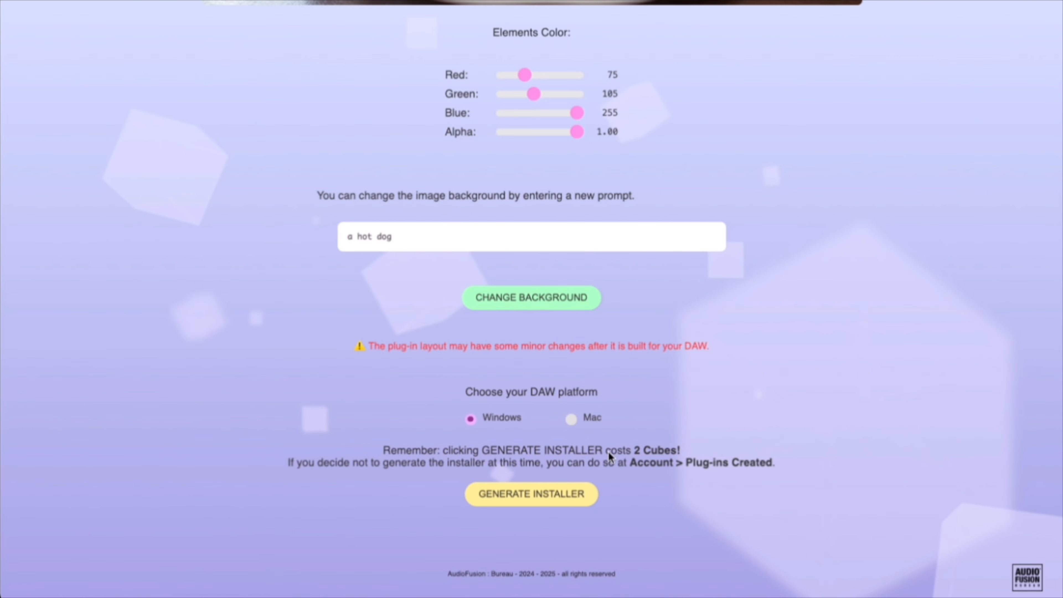
drag(600, 448, 683, 451)
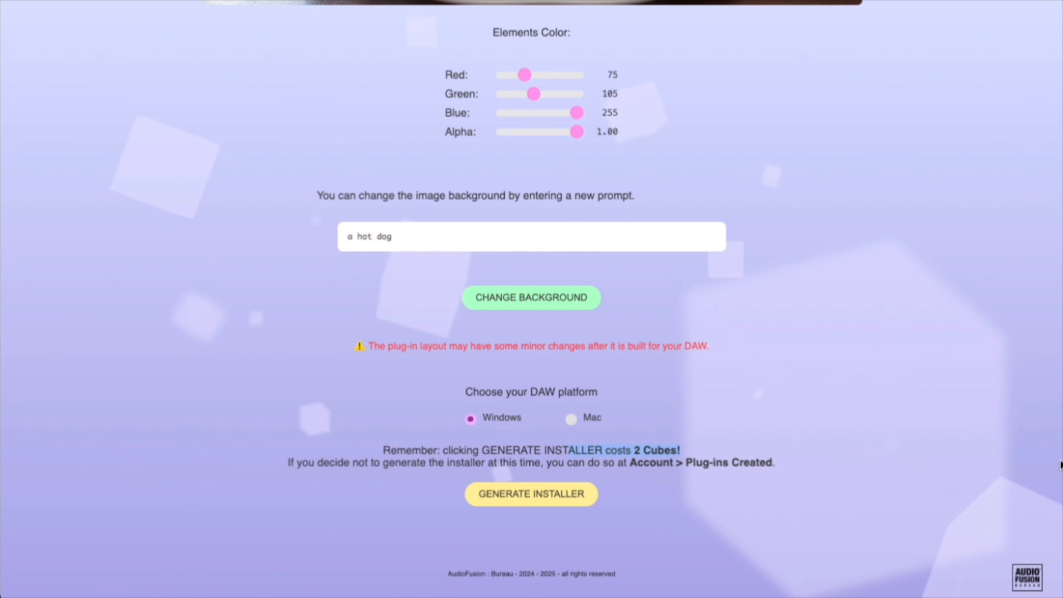
scroll(1061, 251, up, 6)
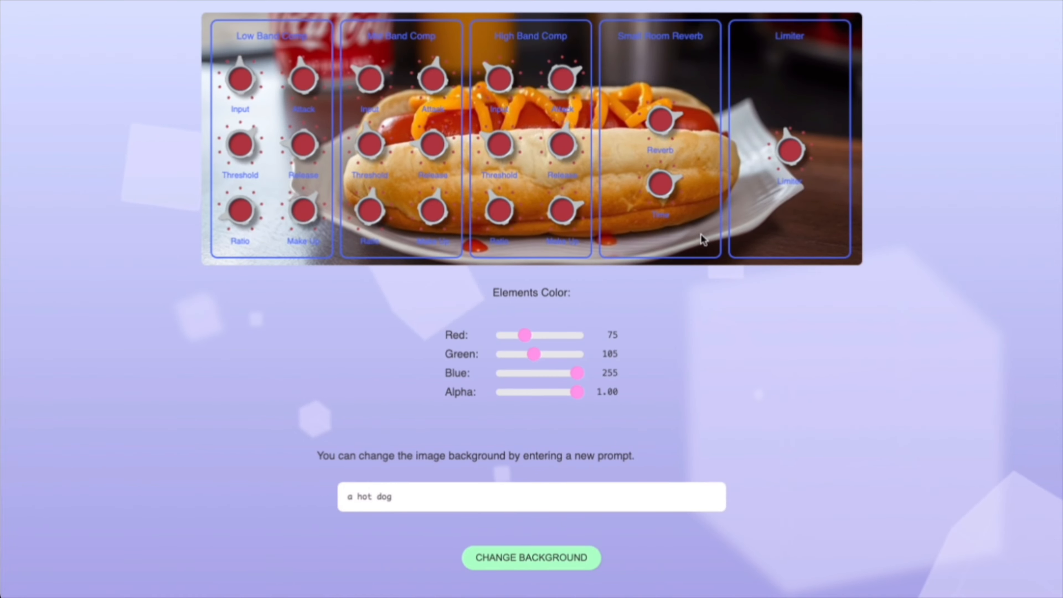
scroll(1061, 250, down, 6)
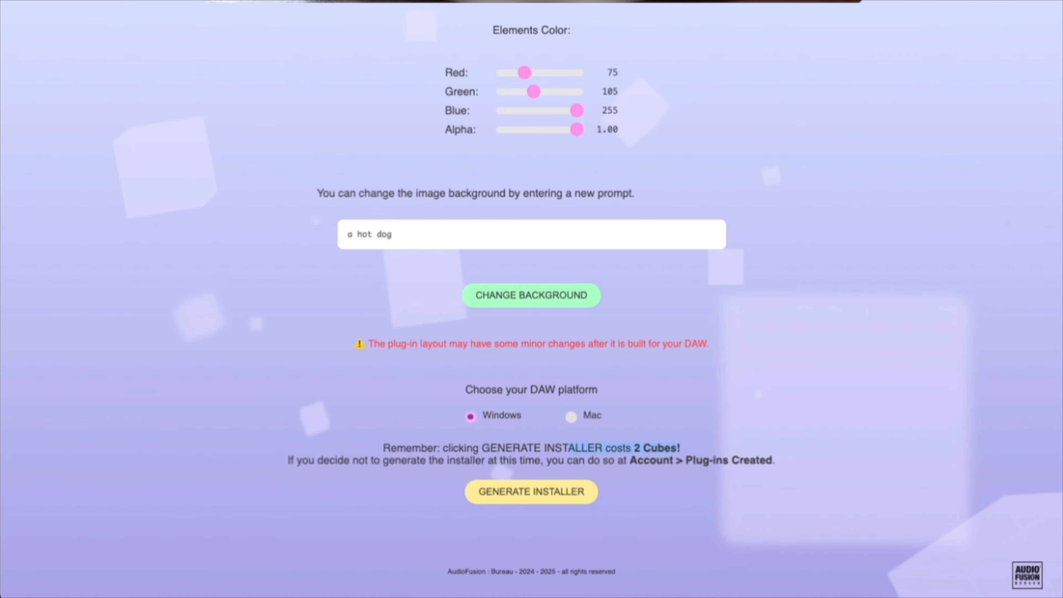
- Create the VSM file for the first Reverb Compressor listed in the account's Plug-ins Created and download it
scroll(531, 299, up, 12)
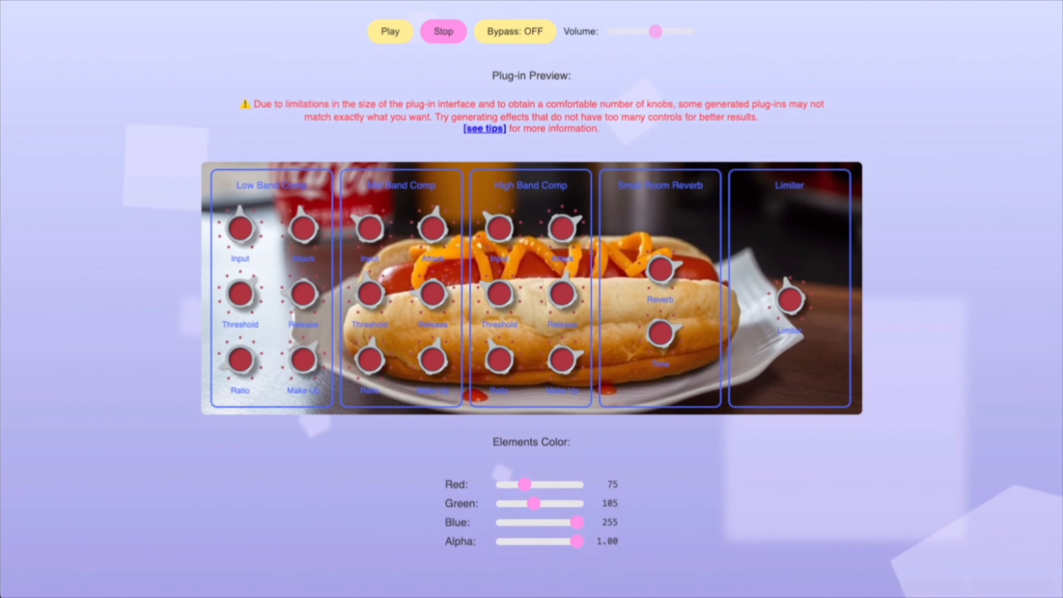
scroll(693, 67, up, 3)
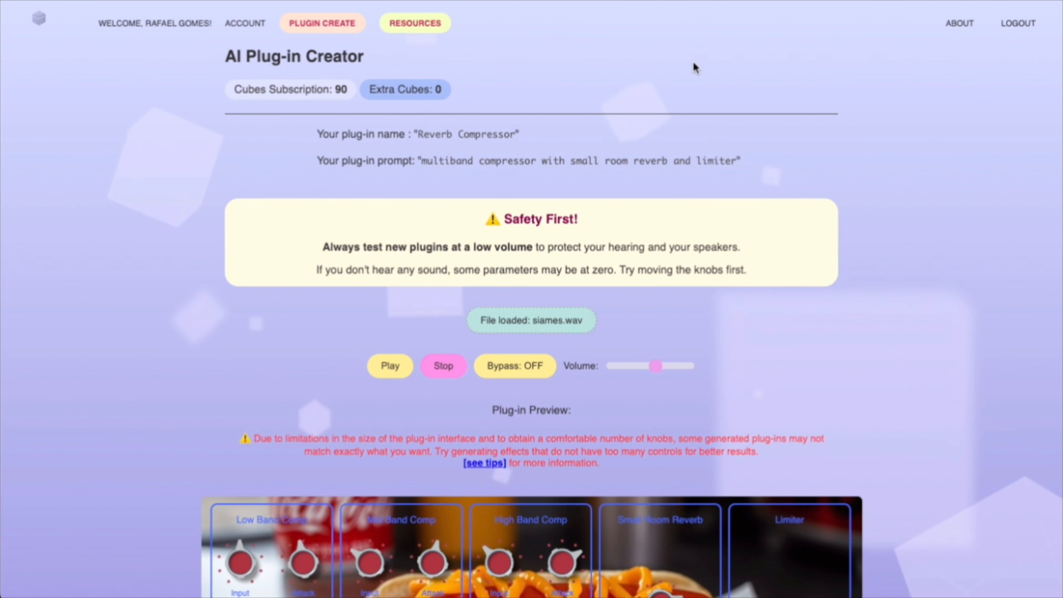
click(241, 26)
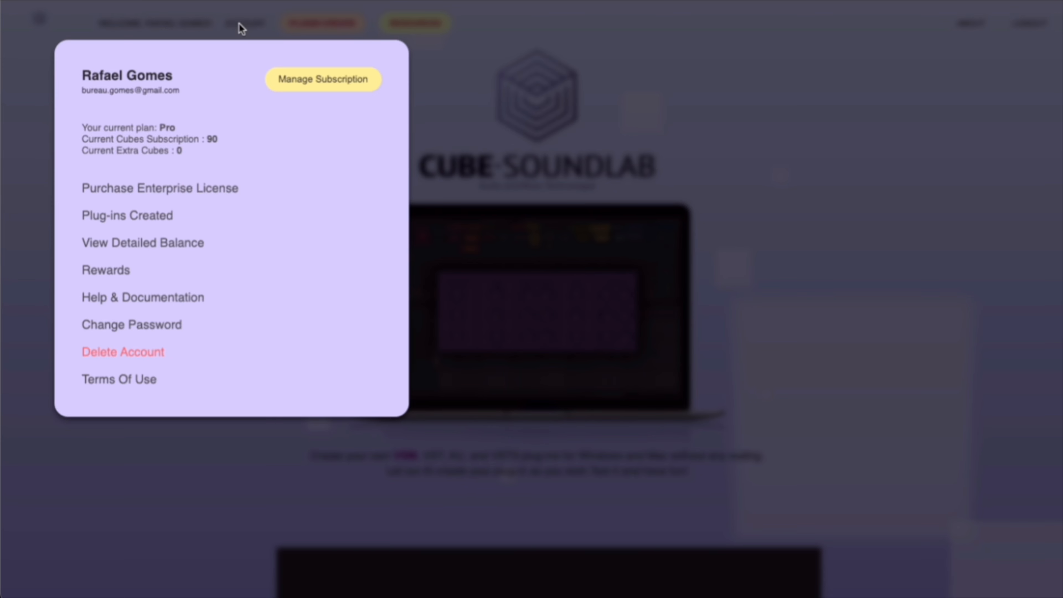
click(148, 214)
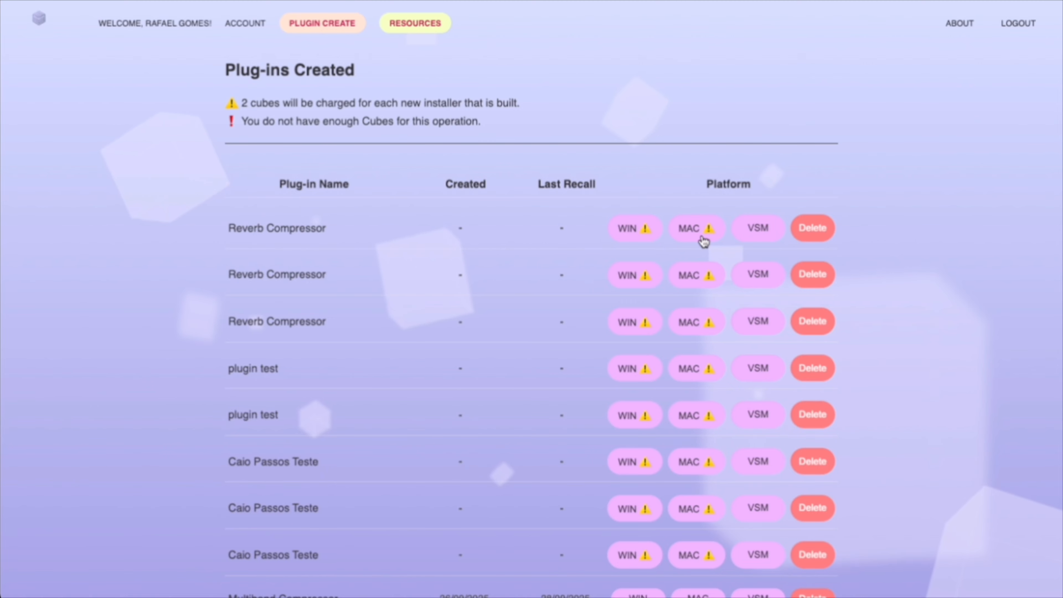
click(759, 228)
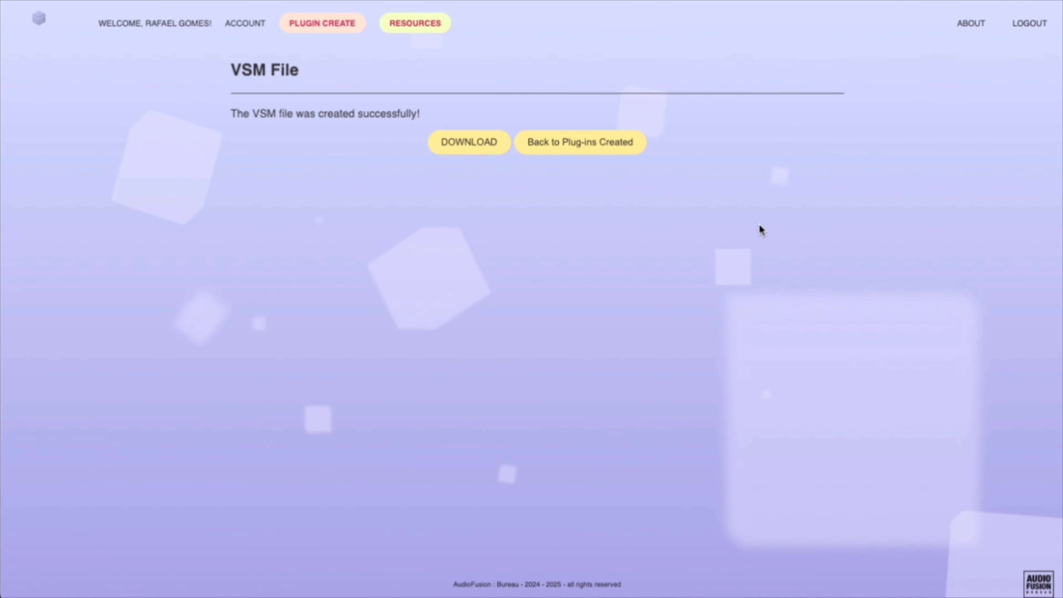
click(467, 142)
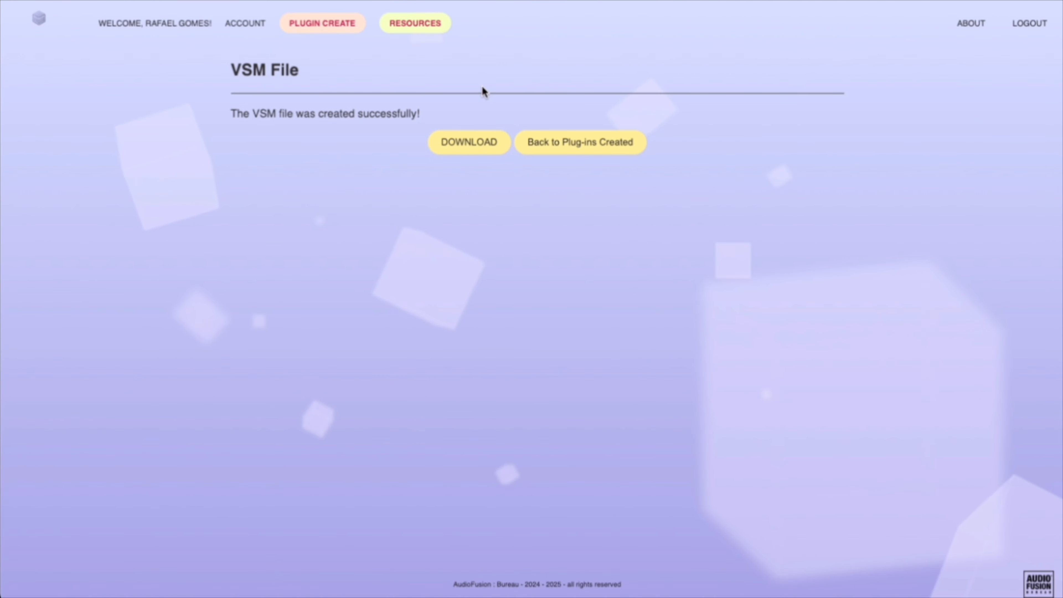
- Open the LETsDAW online mixing and mastering platform from the site's resources
mouse_move(430, 33)
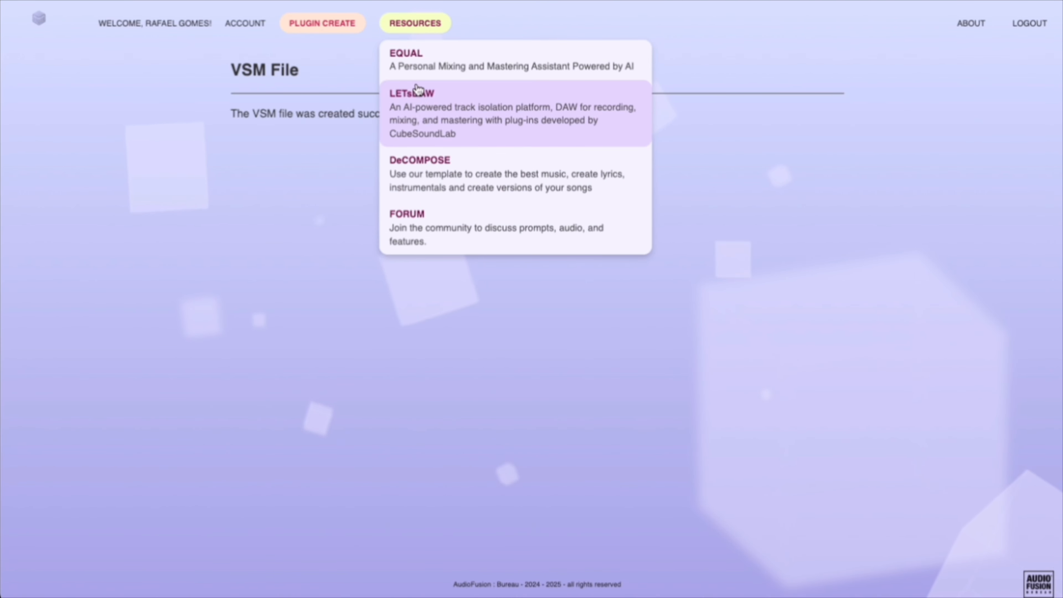
click(419, 120)
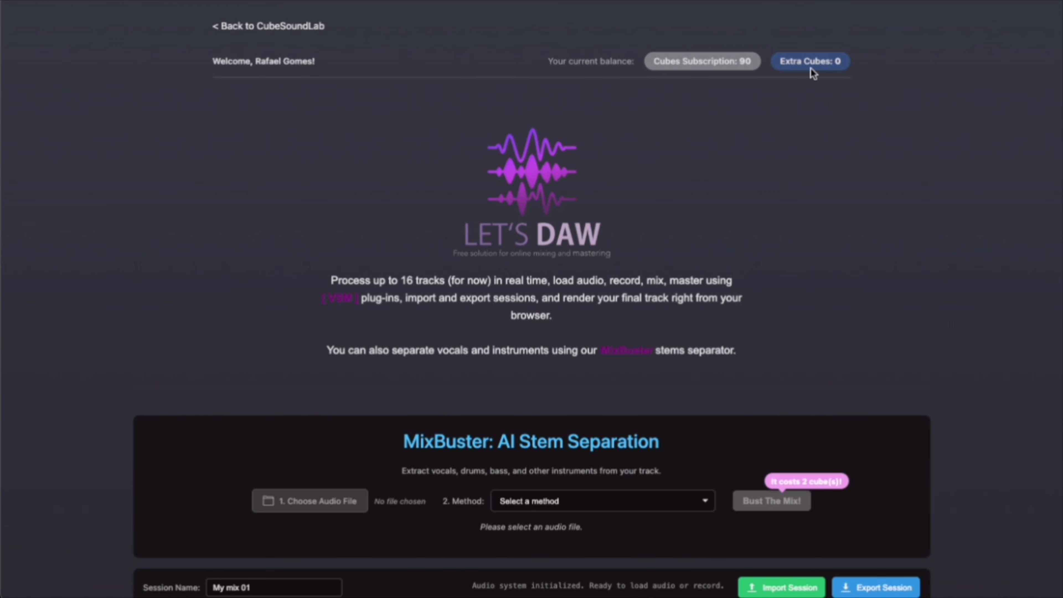
- Review the account's Cubes balance, the MixBuster stem separator and the empty multitrack mixer on the LETsDAW page
drag(316, 62, 212, 61)
drag(652, 63, 752, 63)
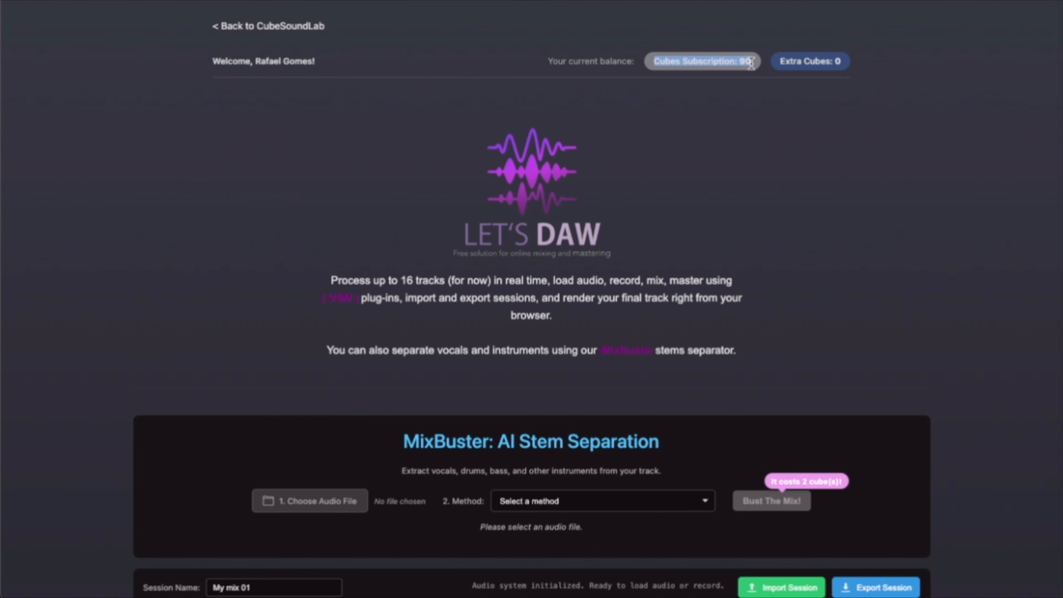
click(674, 134)
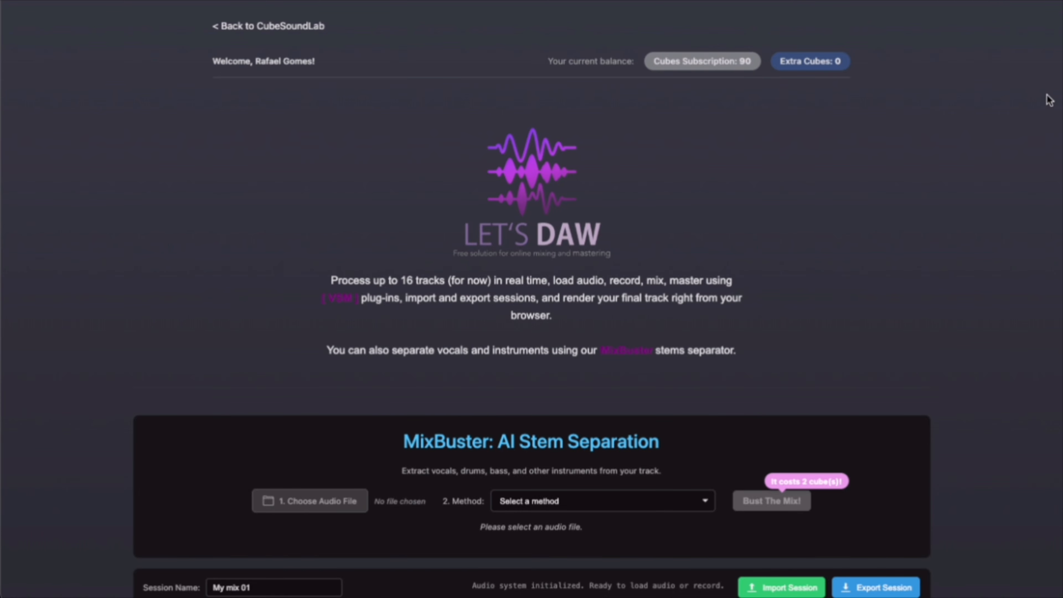
scroll(1059, 250, down, 10)
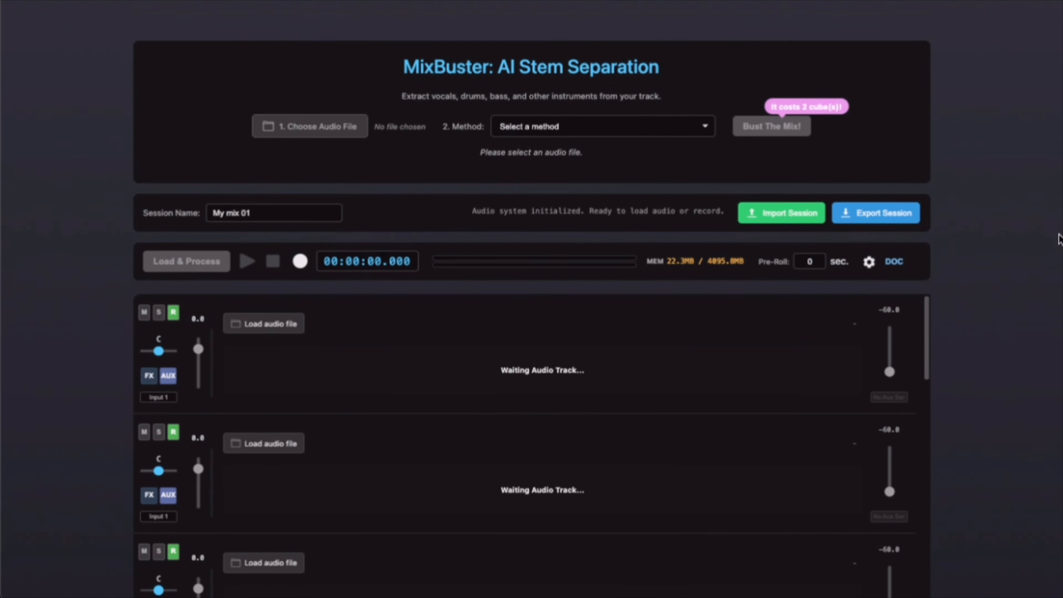
mouse_move(926, 285)
mouse_down()
mouse_move(910, 432)
mouse_move(932, 271)
mouse_up()
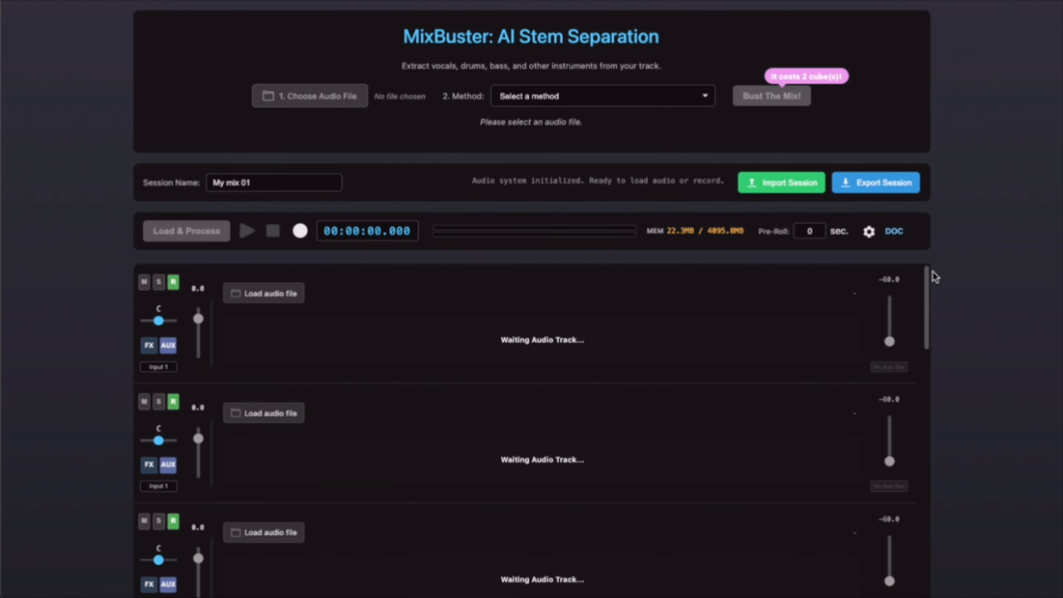
scroll(1036, 231, up, 3)
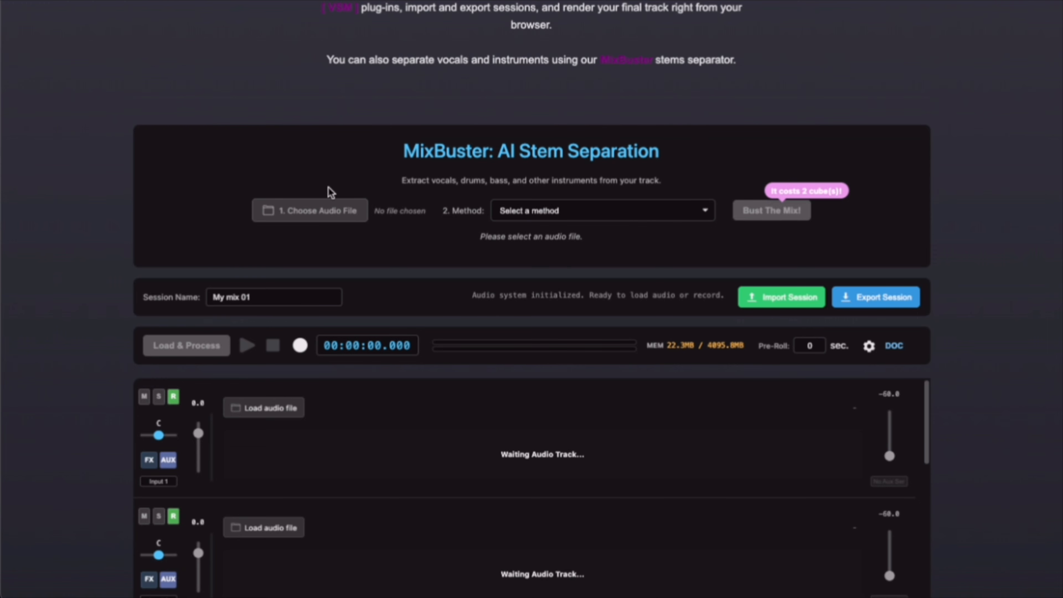
- Separate siames.wav with MixBuster using the 6 Stems (Vocals, Drums, Bass, Guitar, Piano, Others) method
click(303, 210)
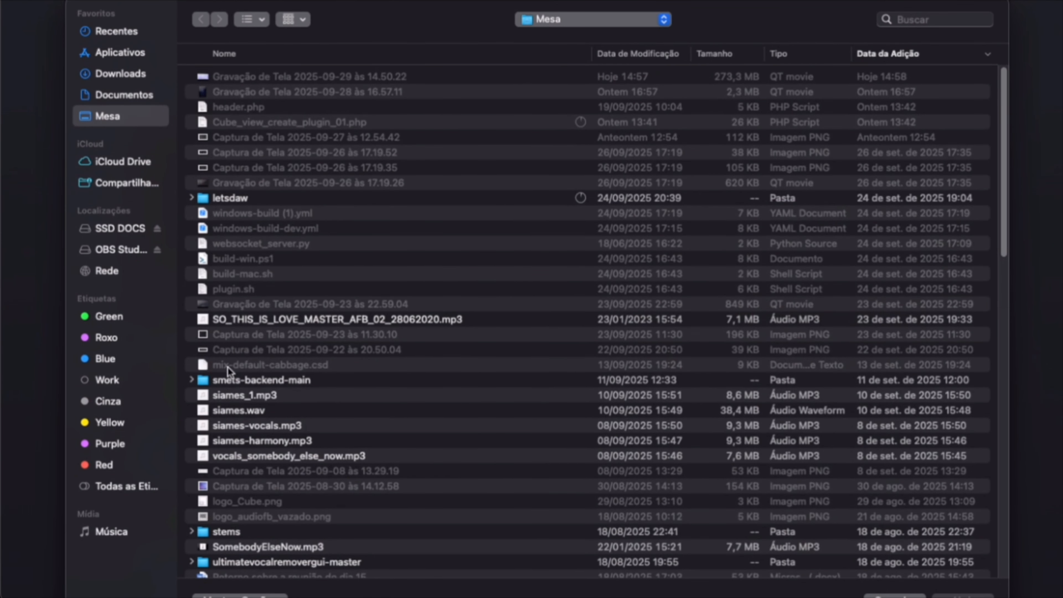
double_click(215, 410)
click(569, 209)
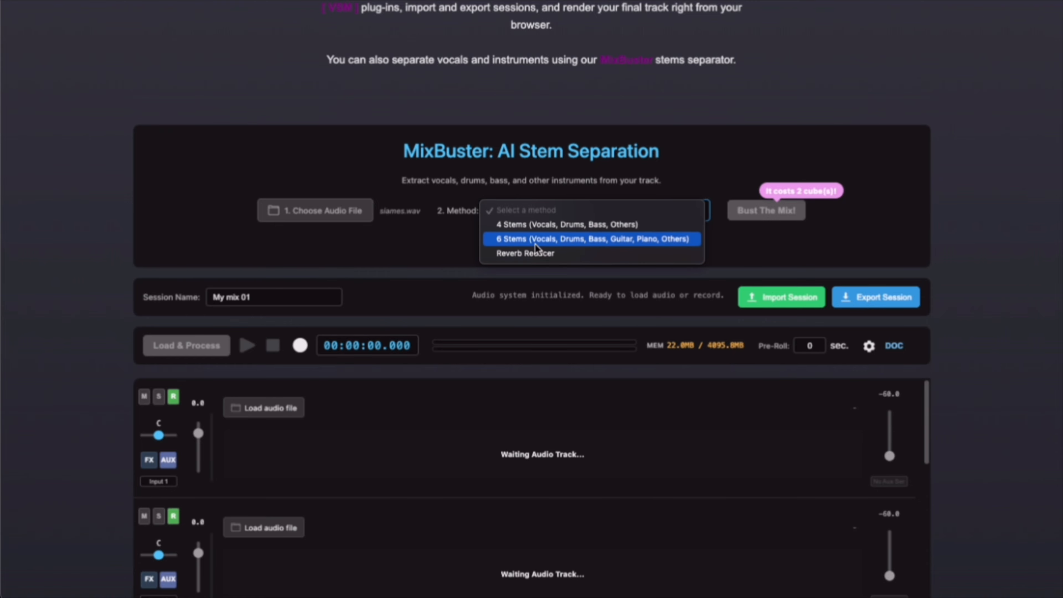
click(587, 236)
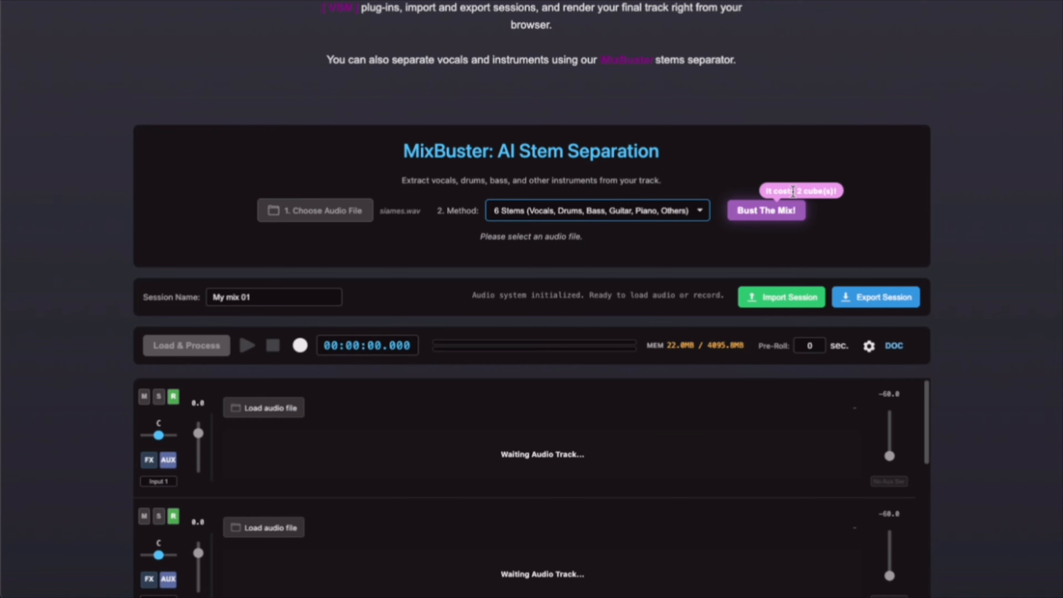
click(757, 209)
click(650, 73)
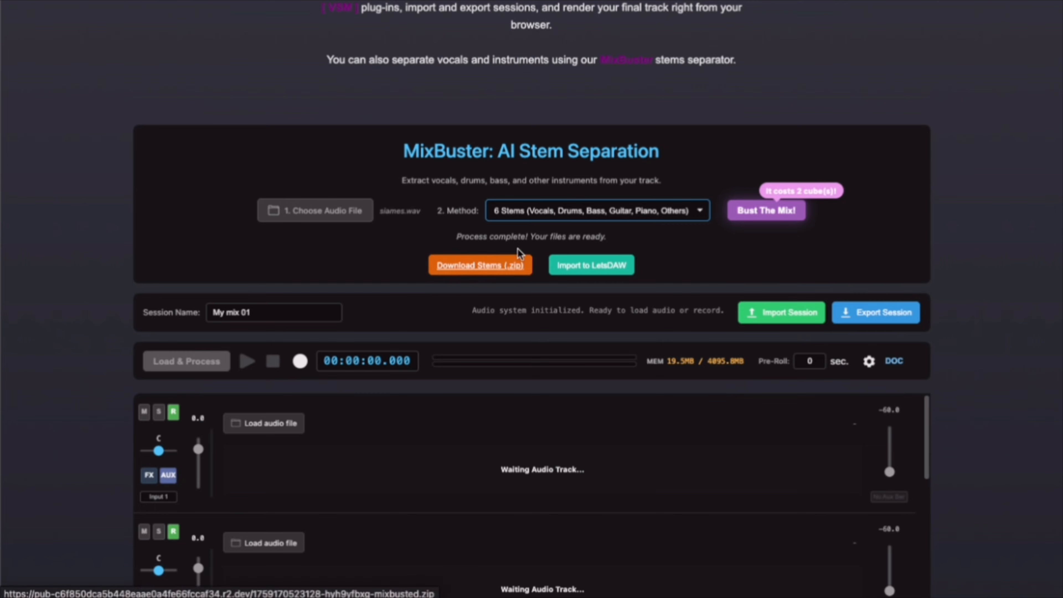
- Import the separated stems into the LETsDAW session, load and process them, and start playback
click(597, 267)
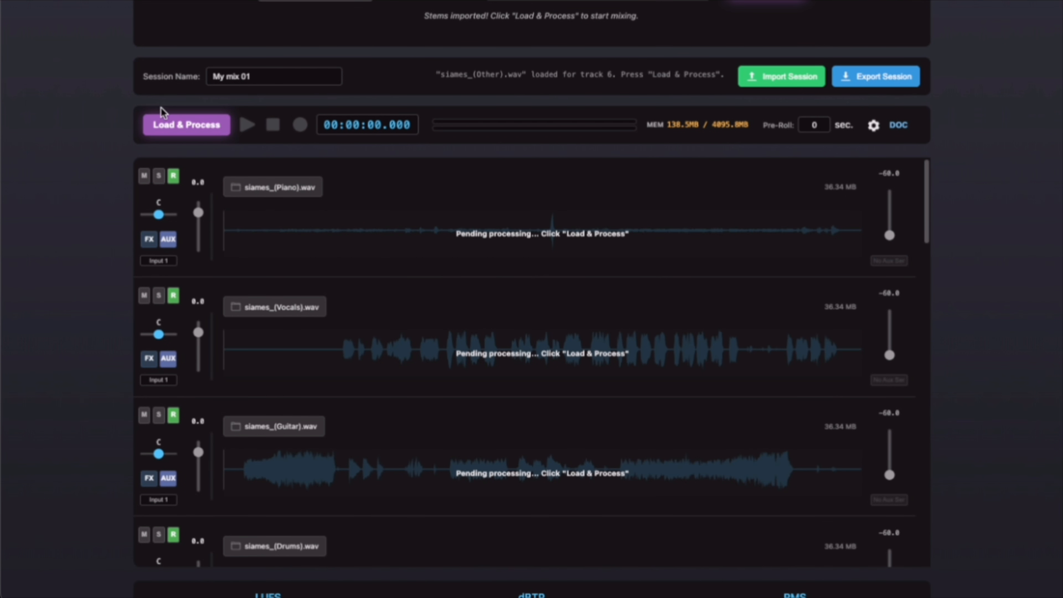
click(154, 121)
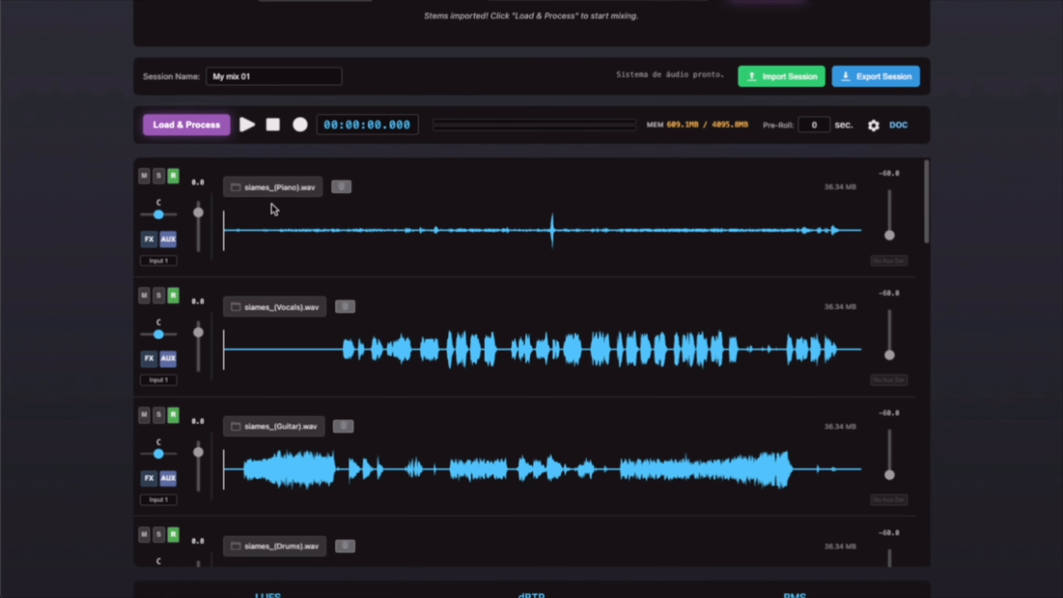
click(247, 124)
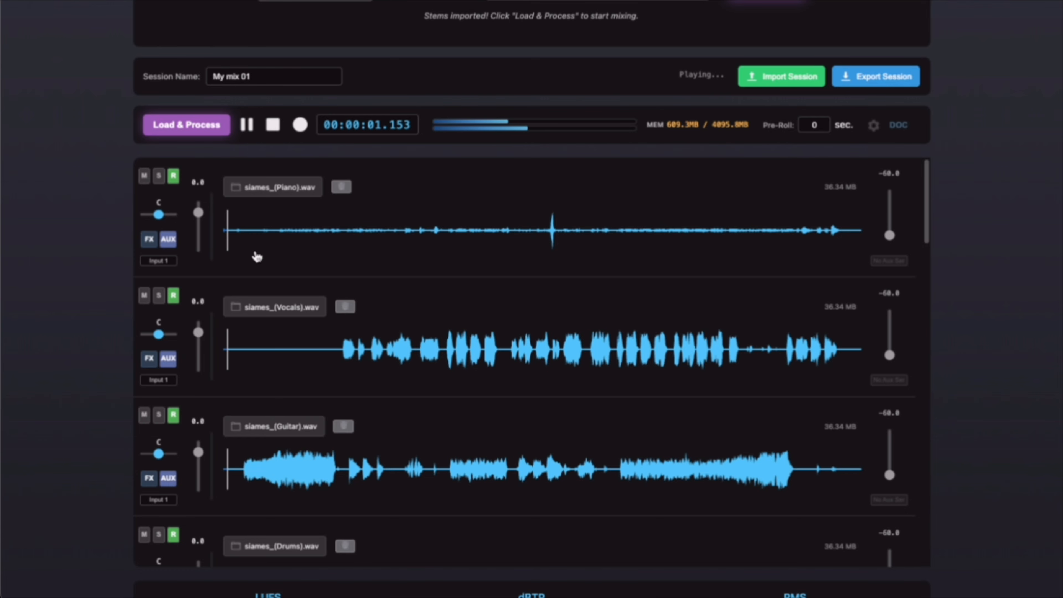
- Move playback to about 20 seconds and audition the Guitar track in solo, switching the solo off again
click(285, 230)
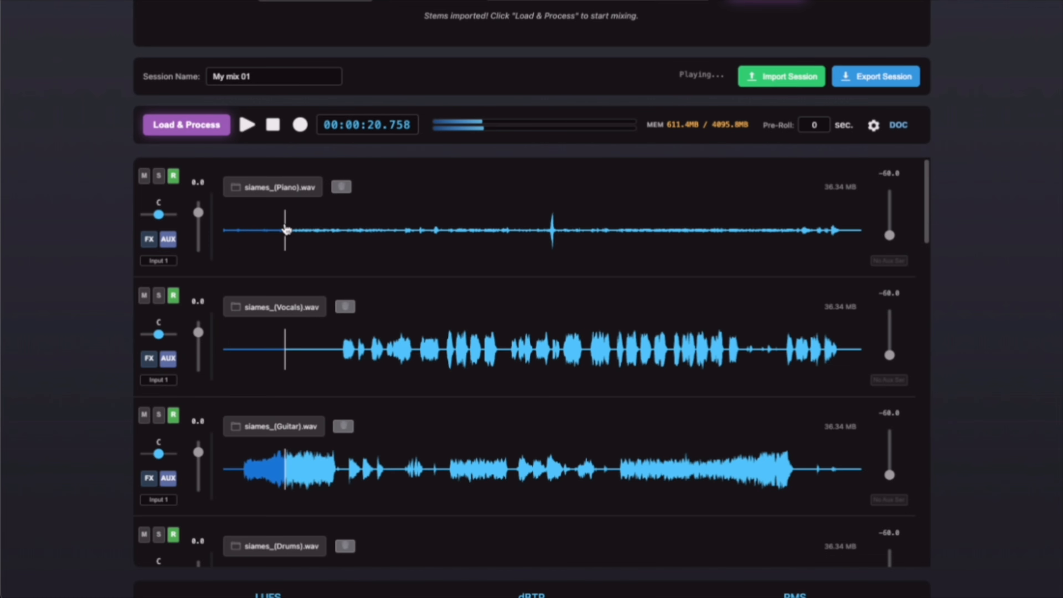
click(159, 416)
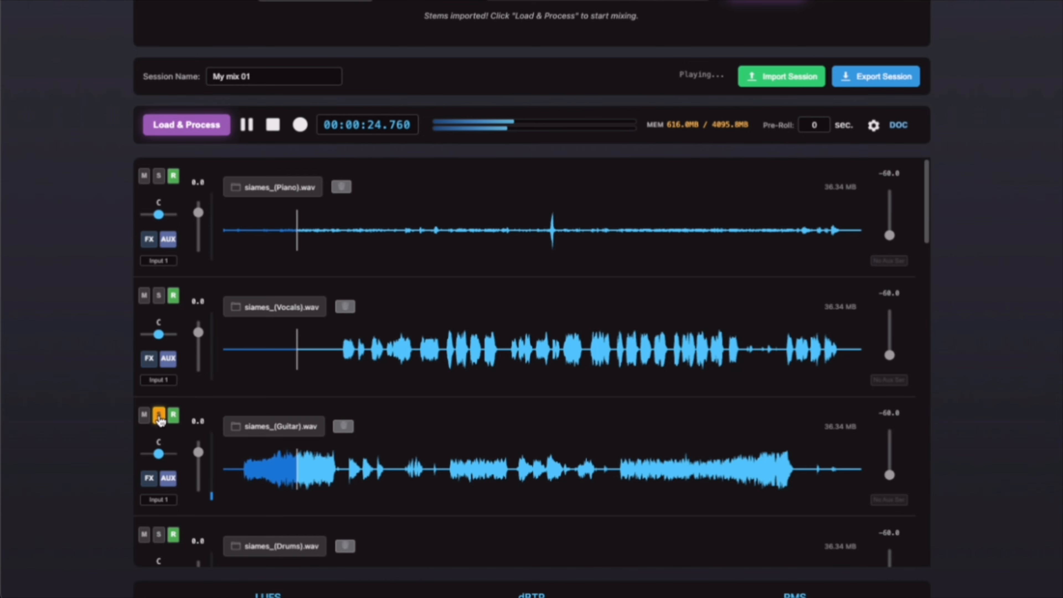
click(159, 416)
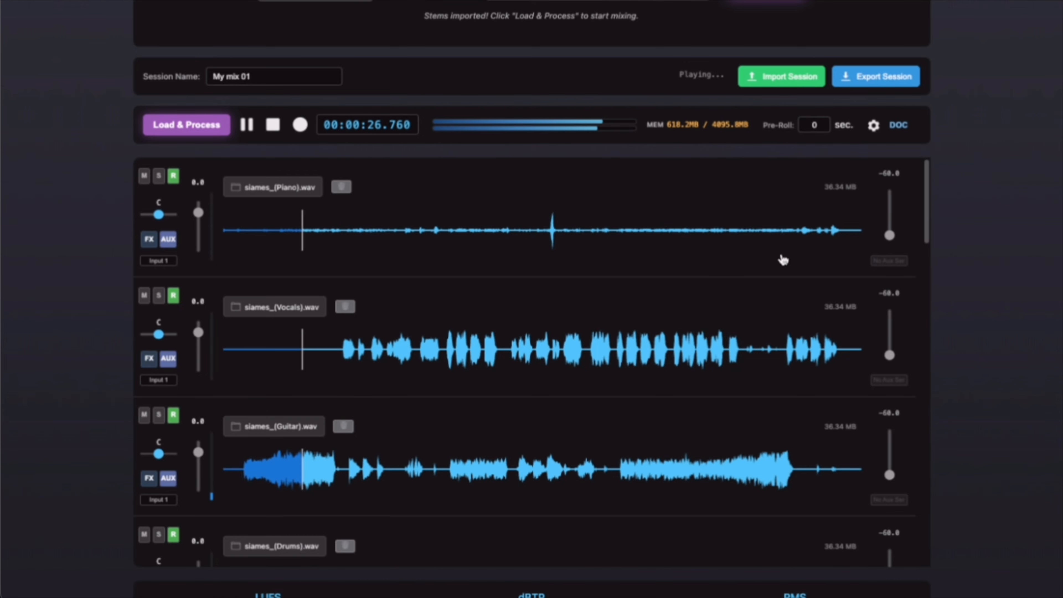
- Solo the Drums track and lower its volume to -23.6
drag(925, 226, 926, 267)
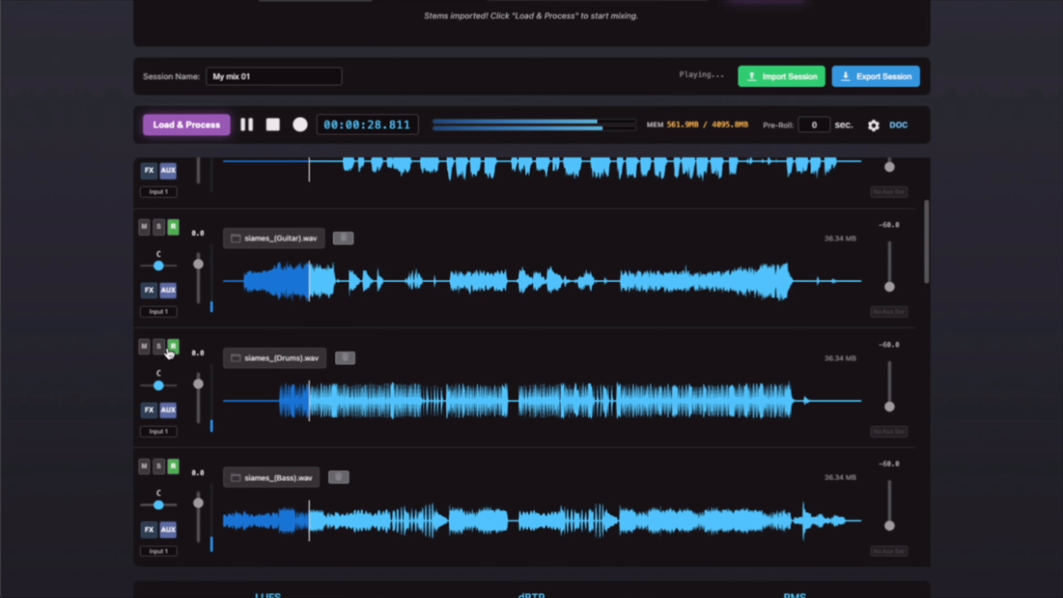
click(159, 351)
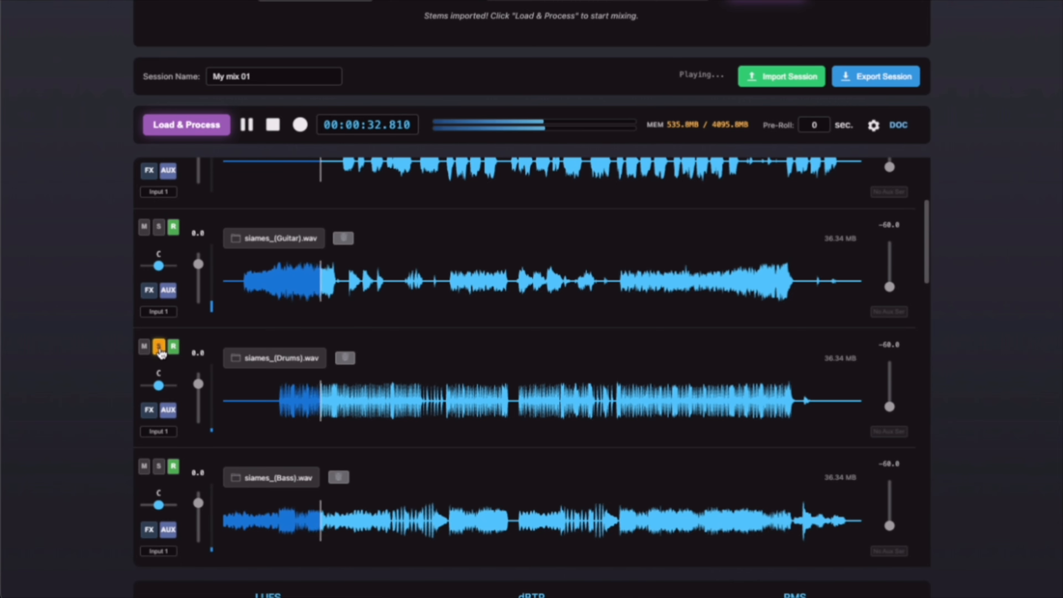
drag(198, 384, 182, 474)
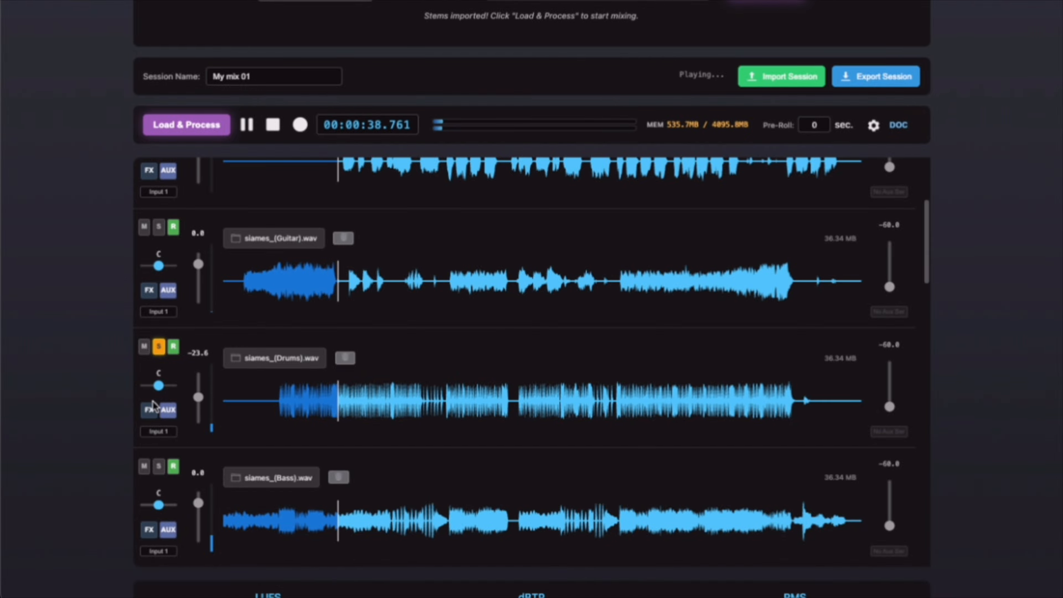
- Load the downloaded ReverbCompressor.vsm from the Downloads folder into insert slot 1 of the Drums track and close the channel FX editor
click(149, 409)
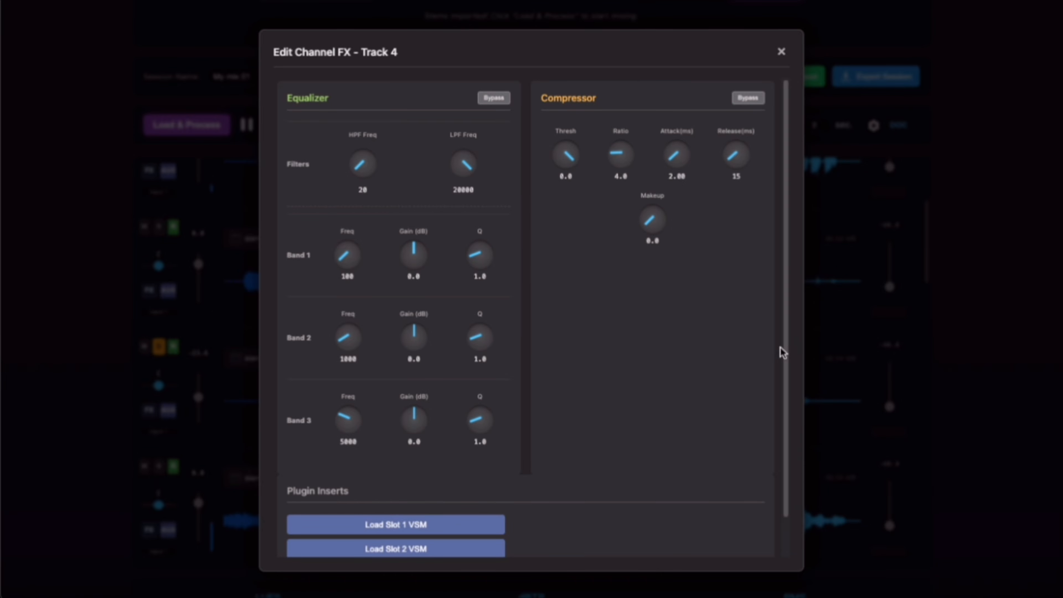
scroll(771, 440, down, 1)
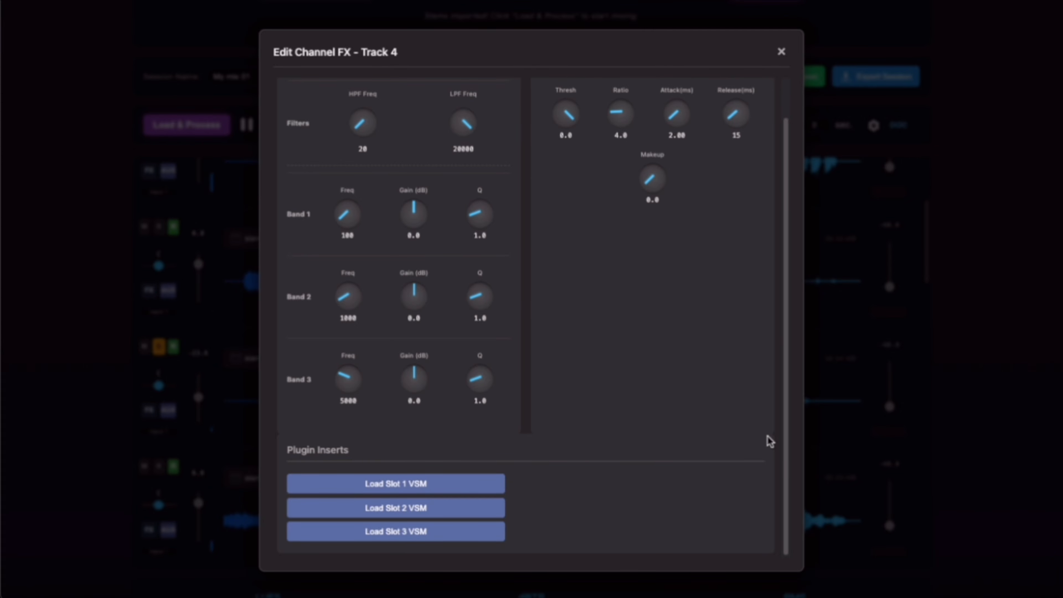
click(417, 493)
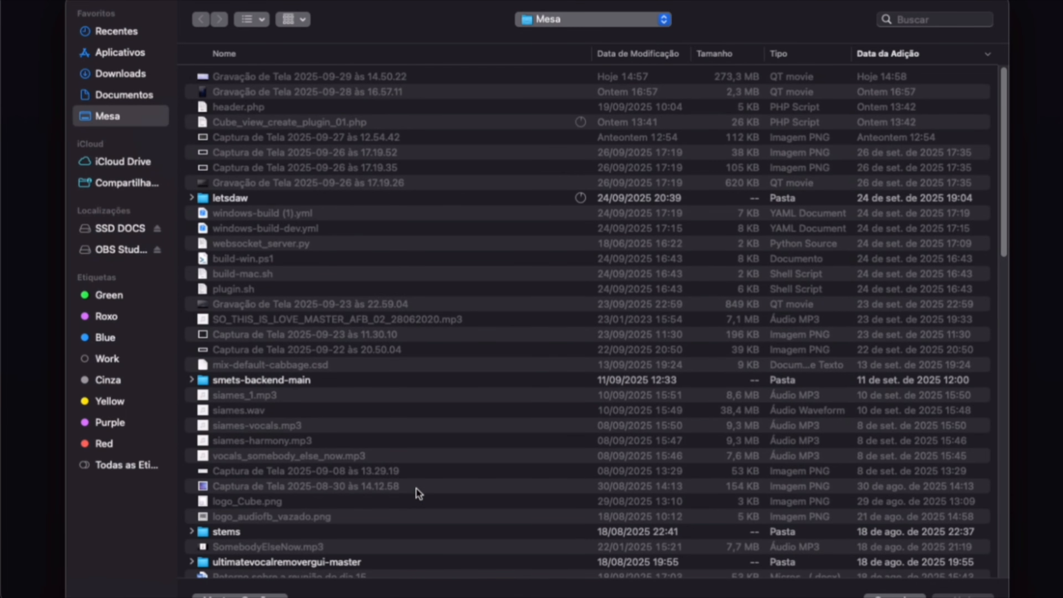
click(130, 70)
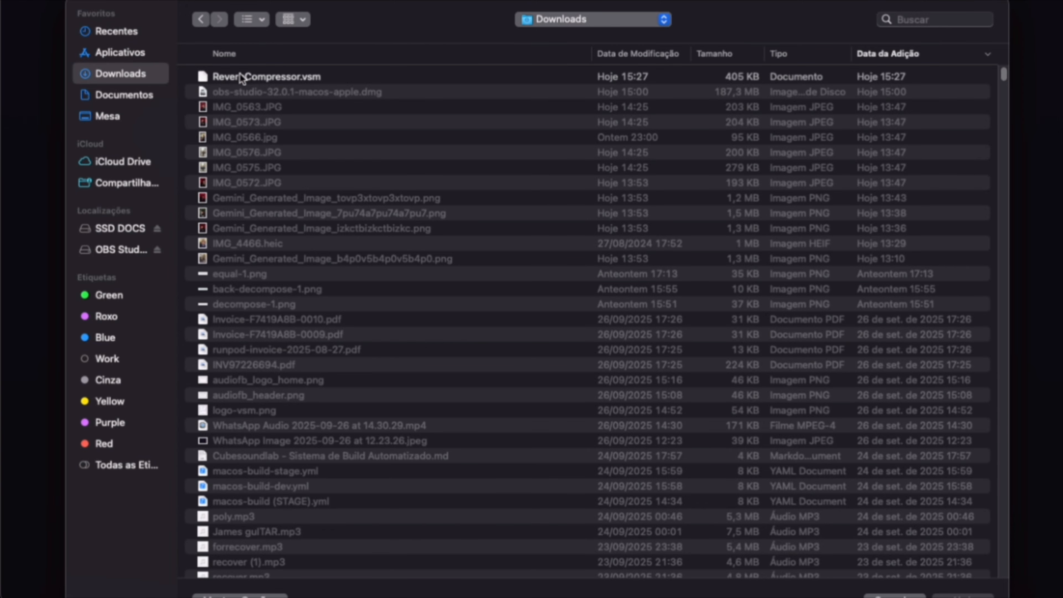
double_click(242, 77)
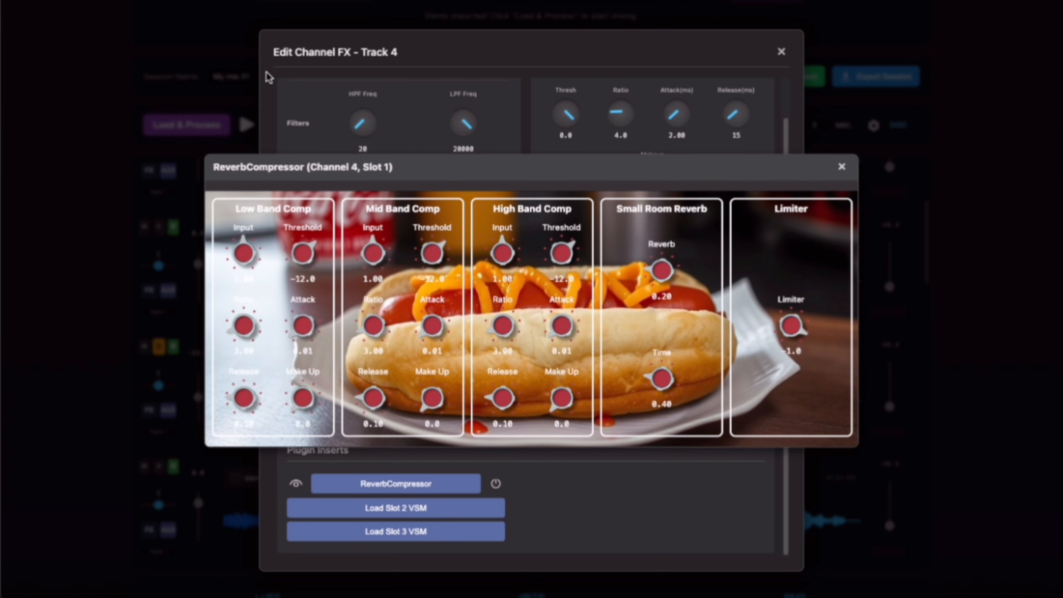
click(781, 52)
- Resume playback and raise the Drums track volume to 0.5, moving the plug-in window clear of the track controls
key(space)
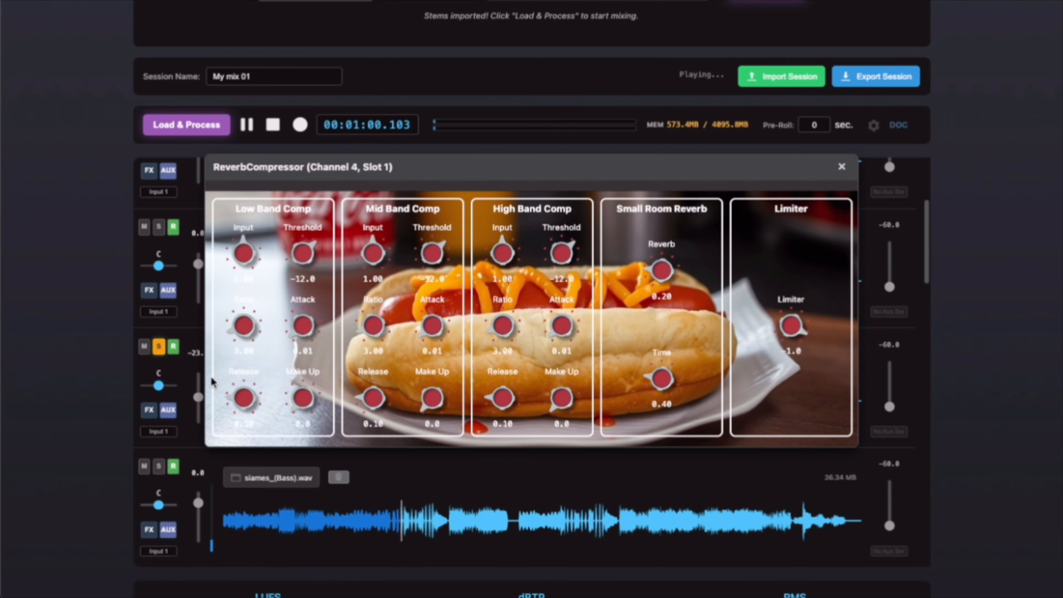
drag(198, 397, 198, 383)
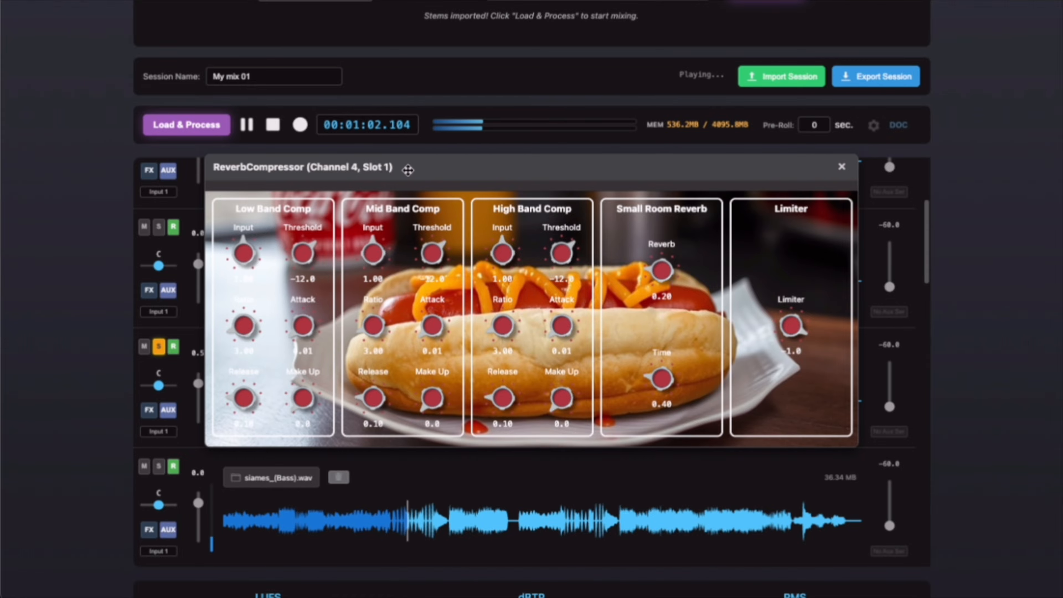
drag(403, 168, 503, 164)
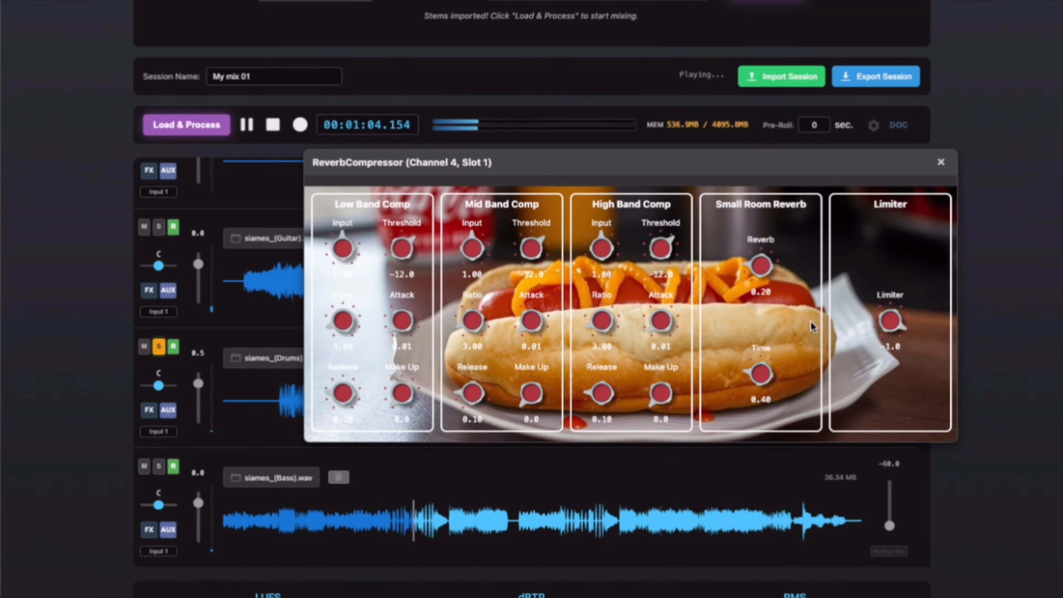
- Set the plug-in's Limiter to 0.0, Reverb to 0.48, Time to 0.77, and Make Up to 4.6 high, 7.3 mid and 9.1 low
drag(882, 334, 887, 311)
drag(758, 281, 765, 133)
drag(757, 371, 758, 278)
drag(660, 393, 644, 341)
drag(532, 387, 516, 301)
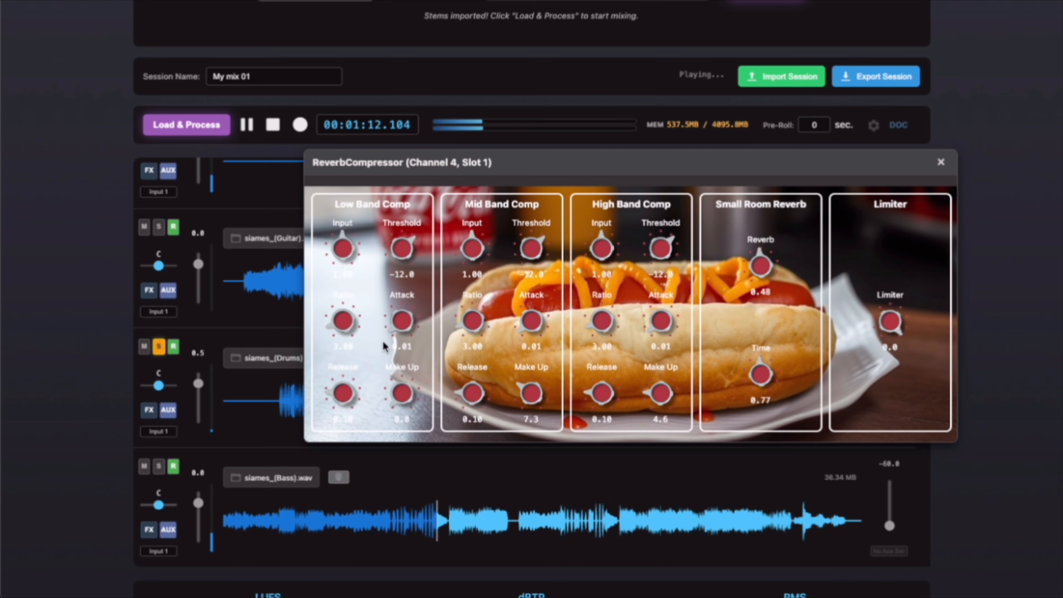
drag(401, 392, 408, 288)
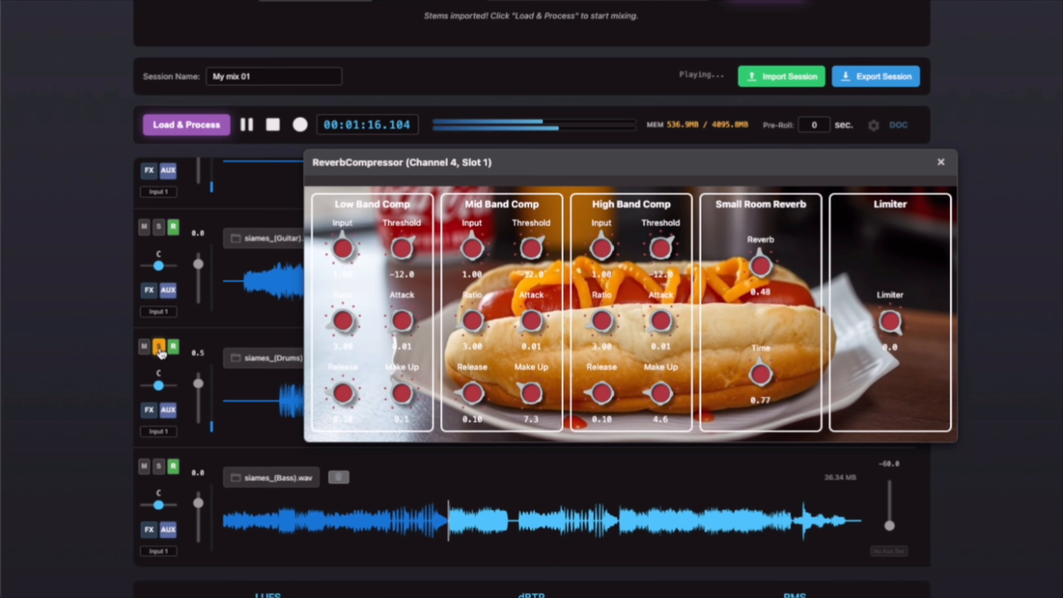
- Unsolo the Drums track and set Make Up to 9.7 low, 9.4 mid and 7.9 high, with reverb Time at 1.00
click(159, 348)
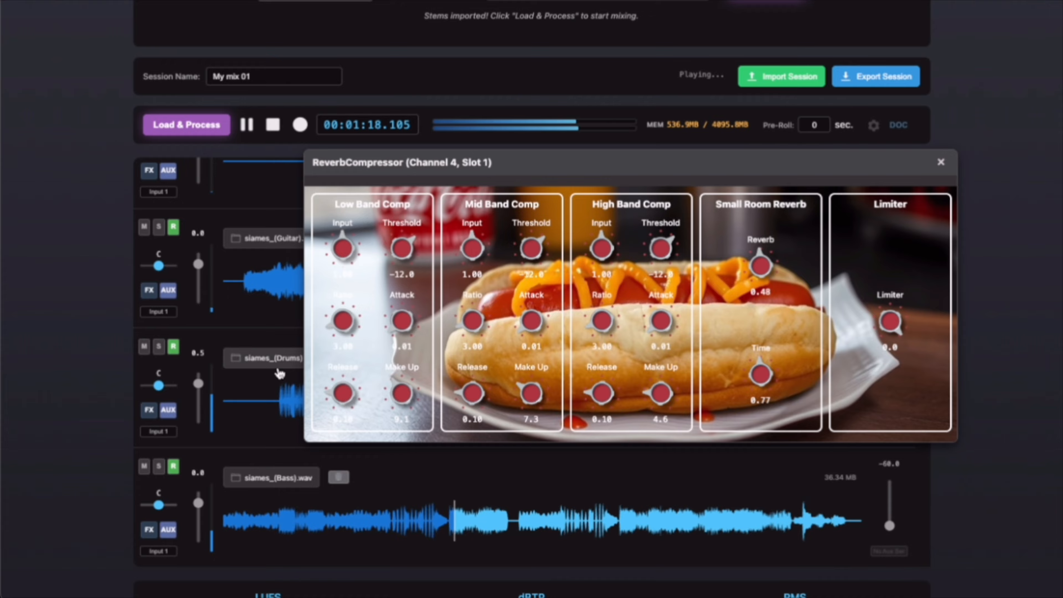
drag(403, 395, 403, 390)
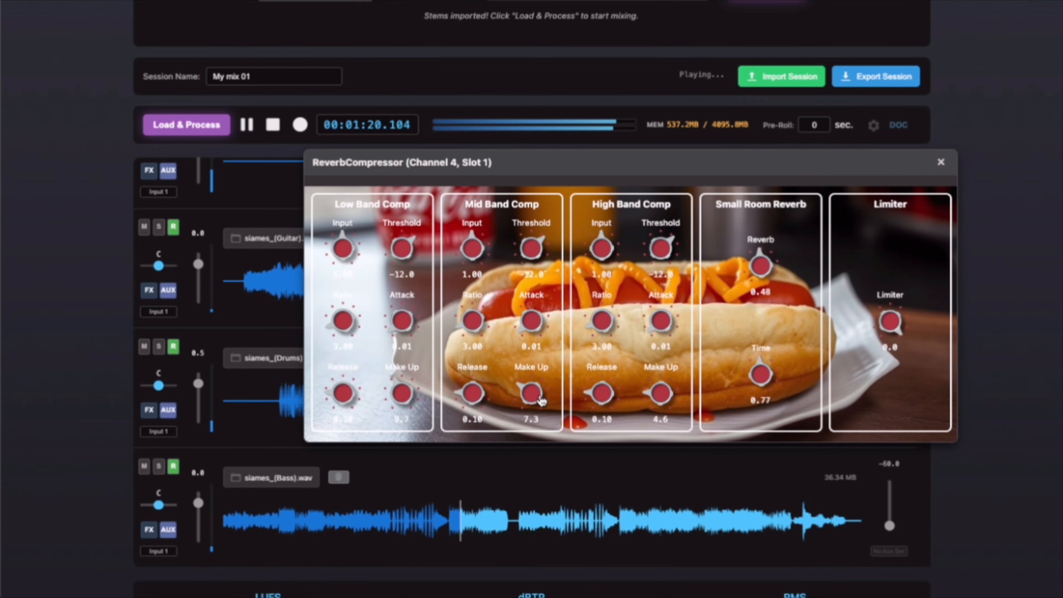
drag(530, 394, 532, 376)
drag(661, 393, 672, 359)
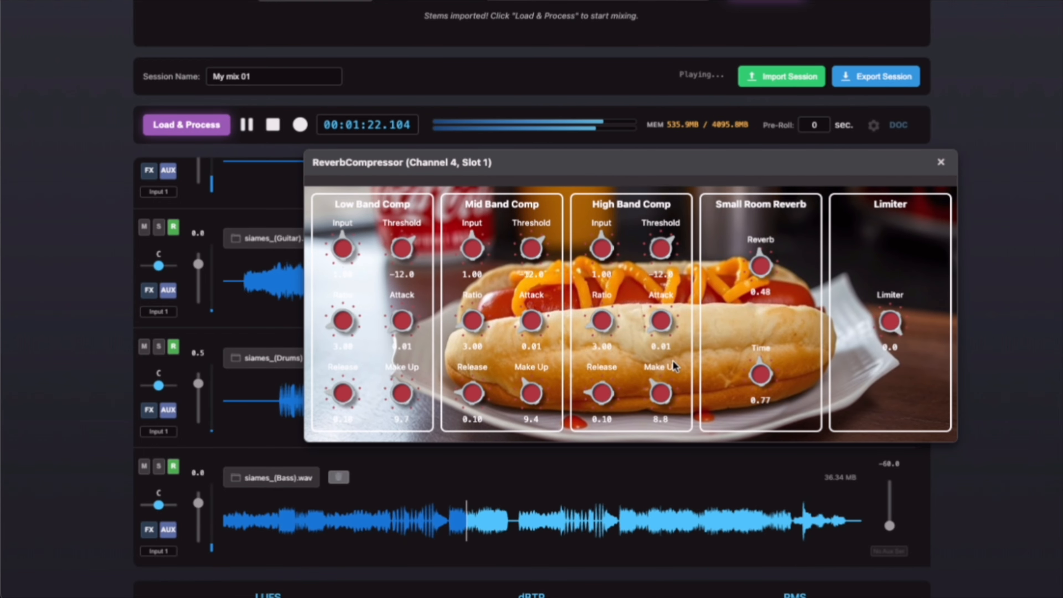
drag(761, 374, 774, 309)
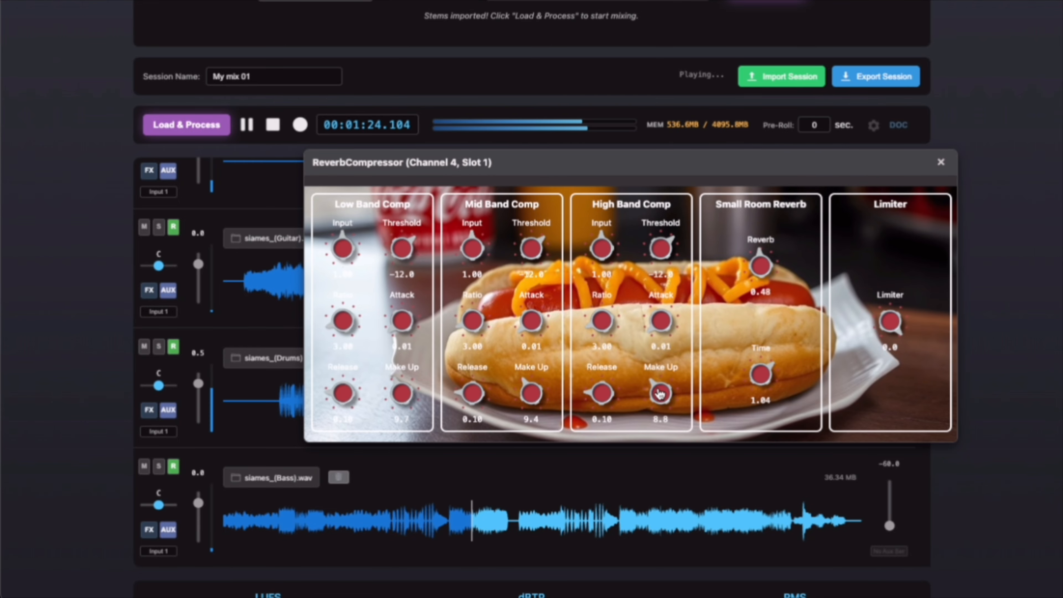
drag(660, 391, 660, 400)
drag(759, 374, 758, 384)
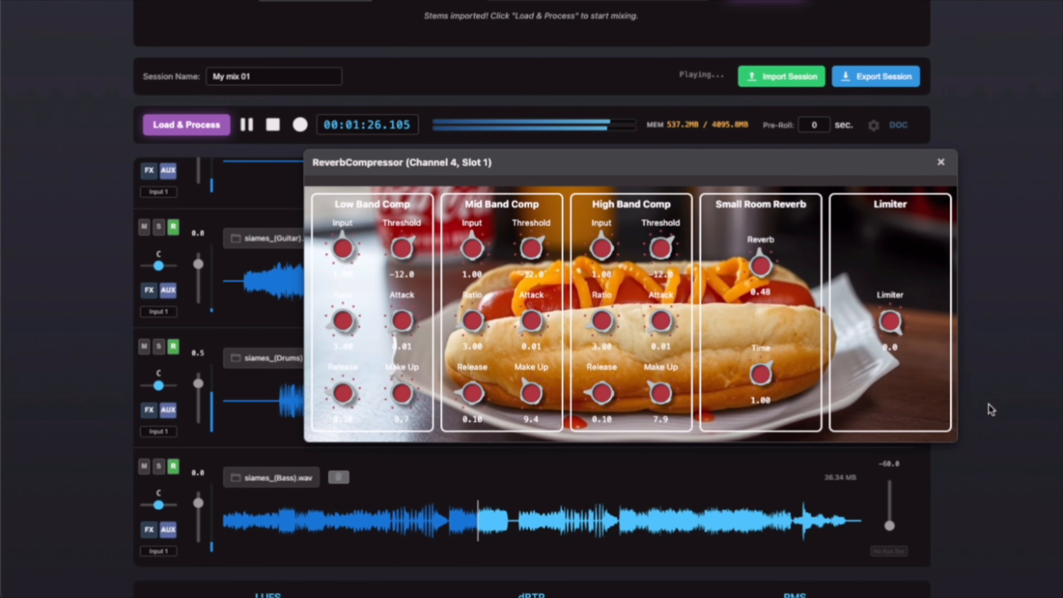
- Pause playback, close the ReverbCompressor window and go to the Master / Aux Effects section
key(space)
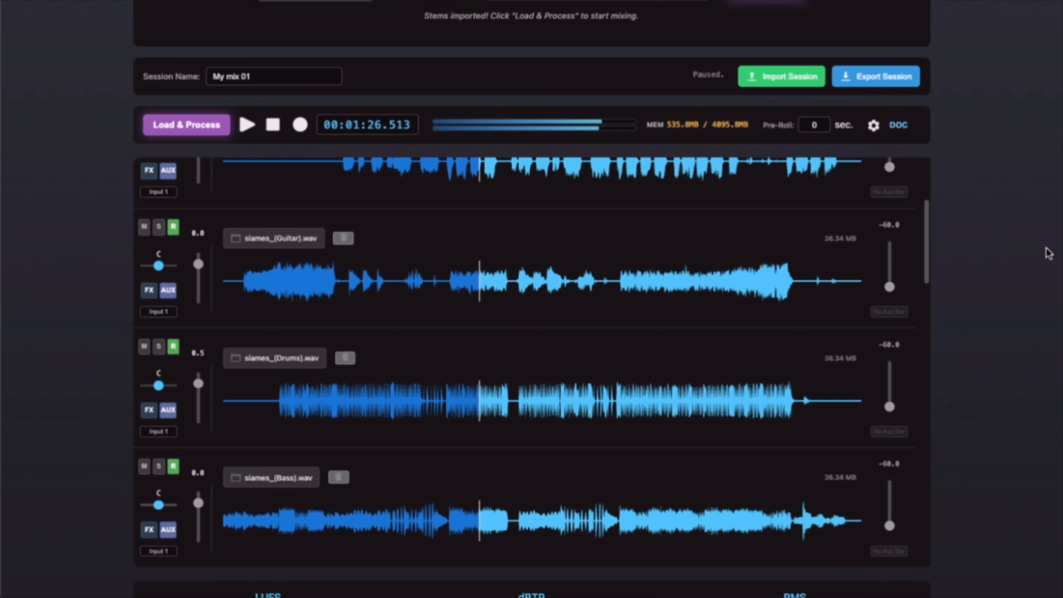
scroll(1041, 424, down, 10)
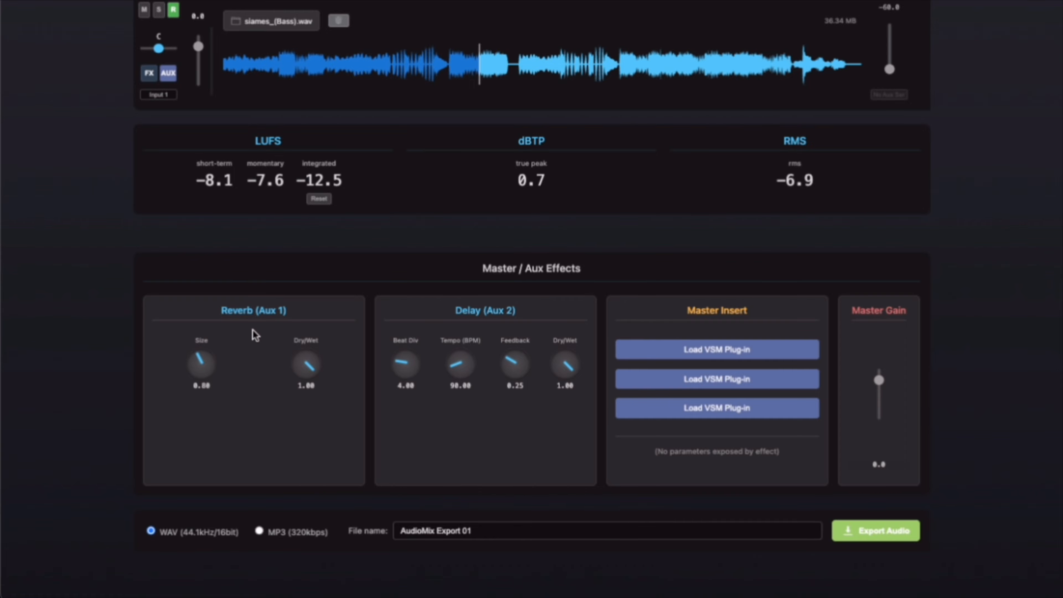
- Raise Send 1 (Reverb) and Send 2 (Delay) slightly in Track 5's aux sends, and close the dialog
click(172, 74)
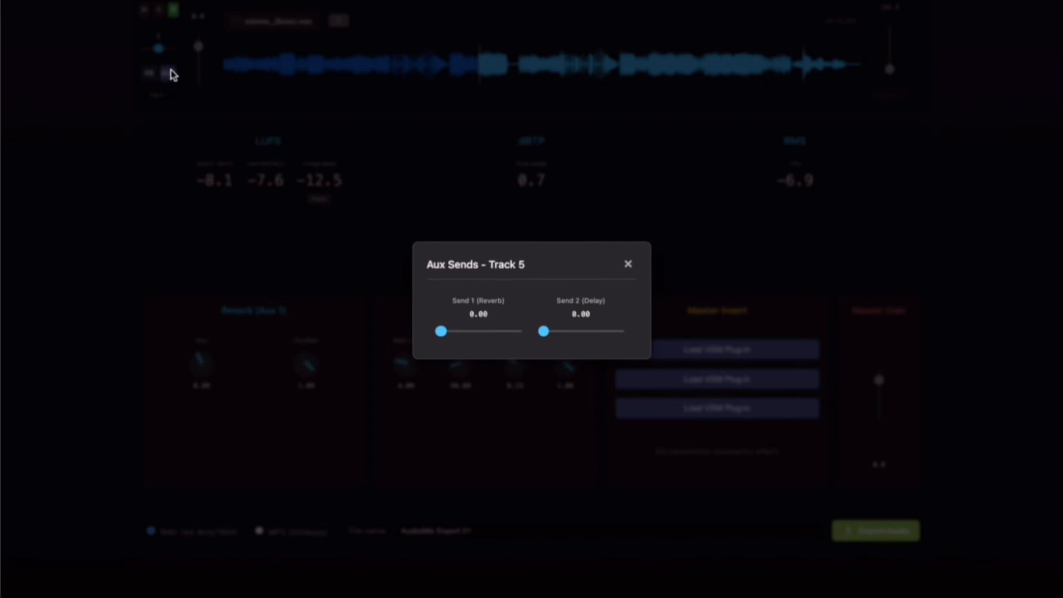
mouse_move(442, 335)
mouse_down()
mouse_move(506, 335)
mouse_move(448, 332)
mouse_up()
drag(543, 331, 561, 339)
click(627, 264)
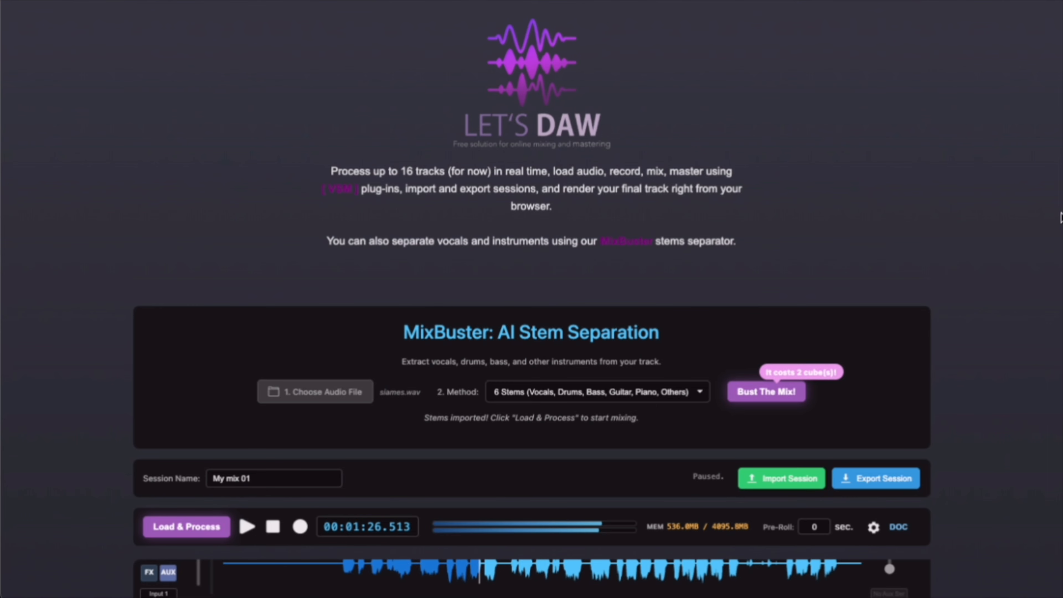
scroll(775, 321, down, 3)
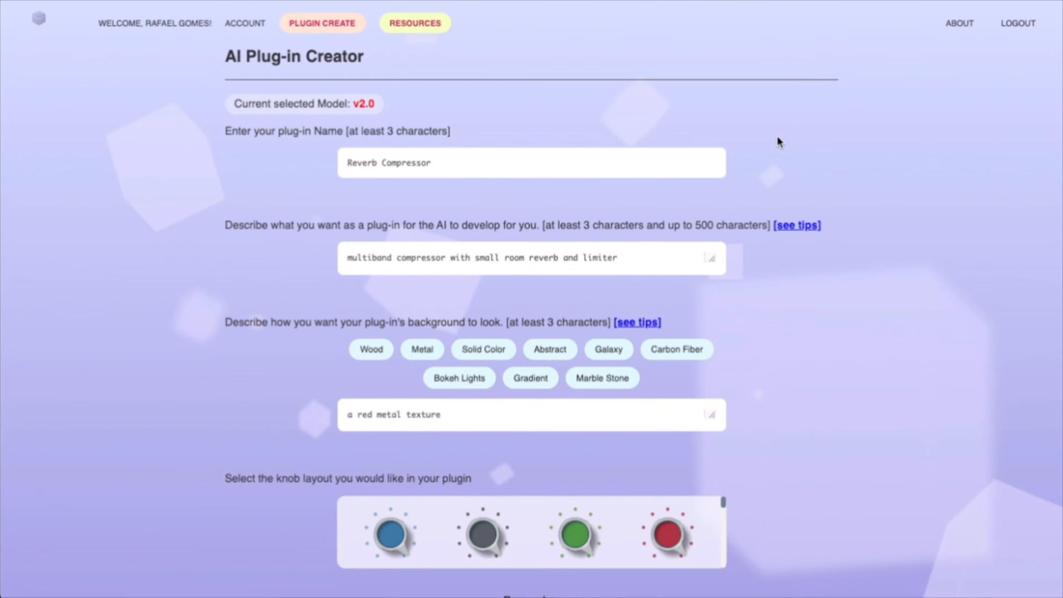
- Switch to the EQUAL mixing assistant and view the Dynamics and Stereo Image comparisons in its mix analysis
mouse_move(408, 21)
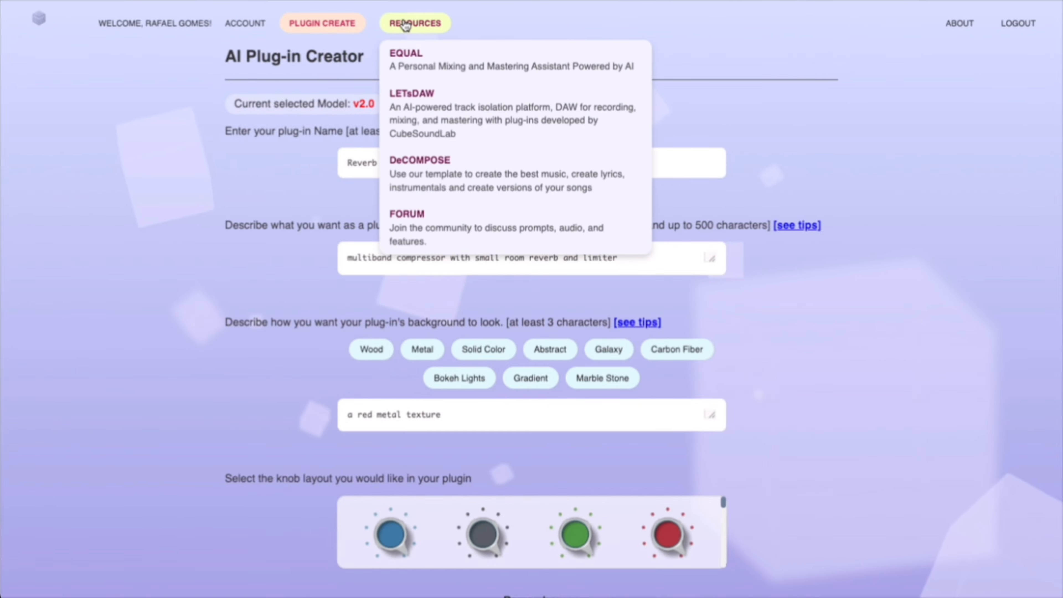
click(426, 66)
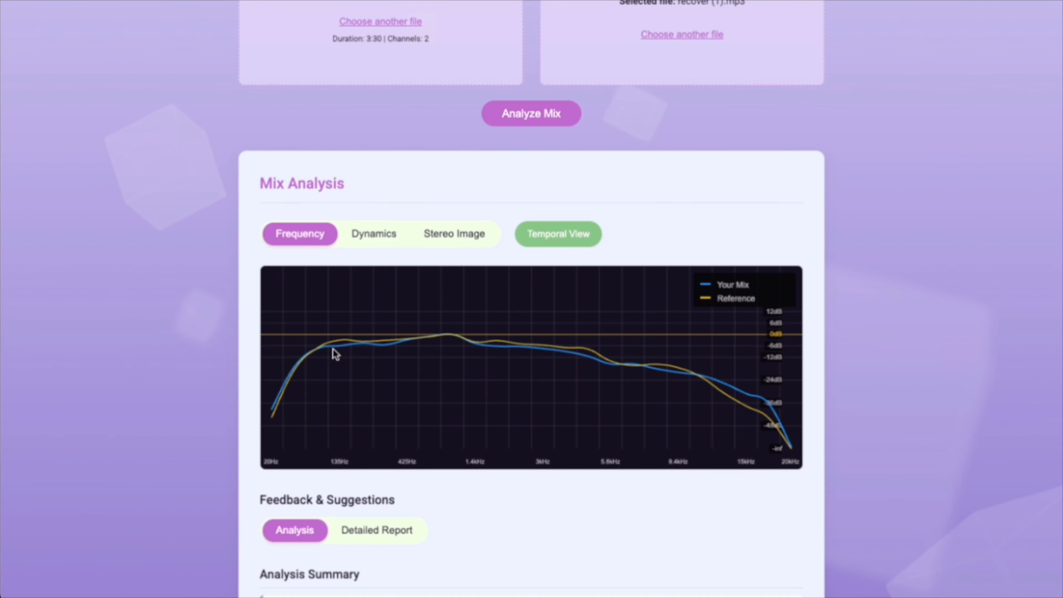
click(377, 247)
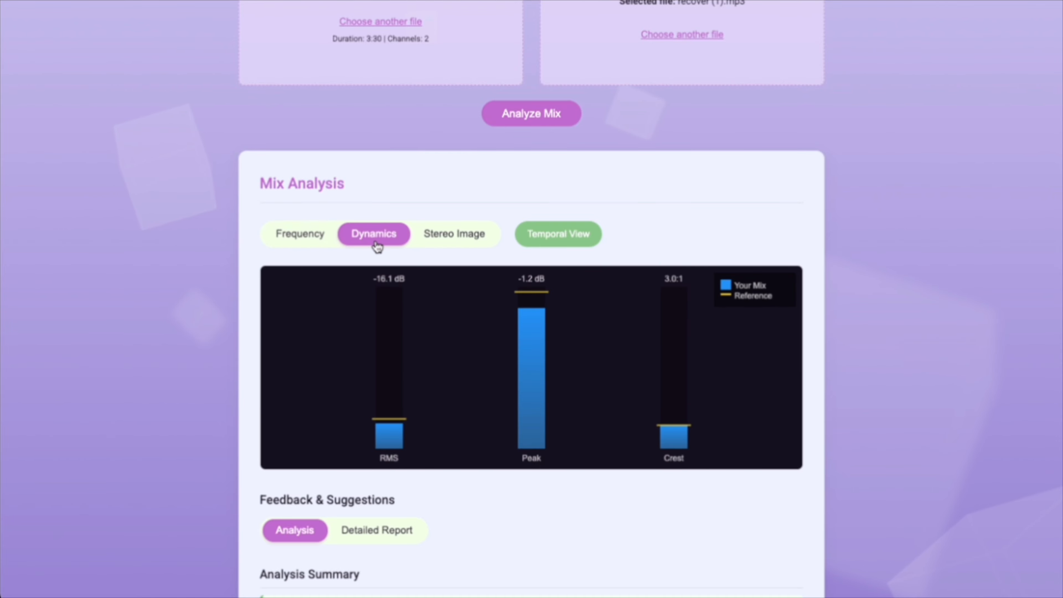
click(435, 242)
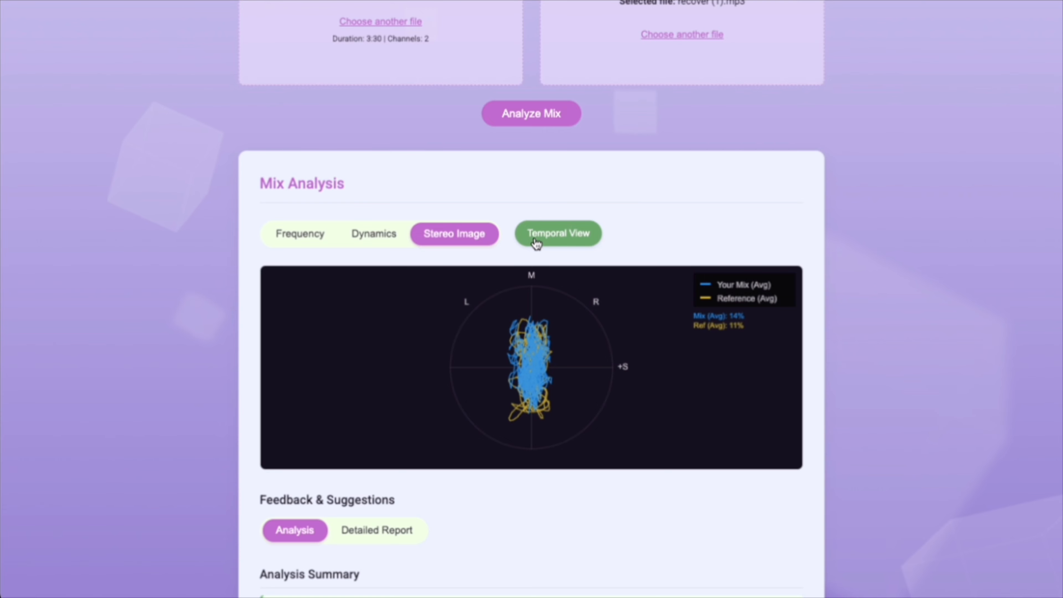
- Play the mix in Temporal View and compare its stereo image, dynamics and frequency with the reference in real time
click(536, 243)
click(650, 241)
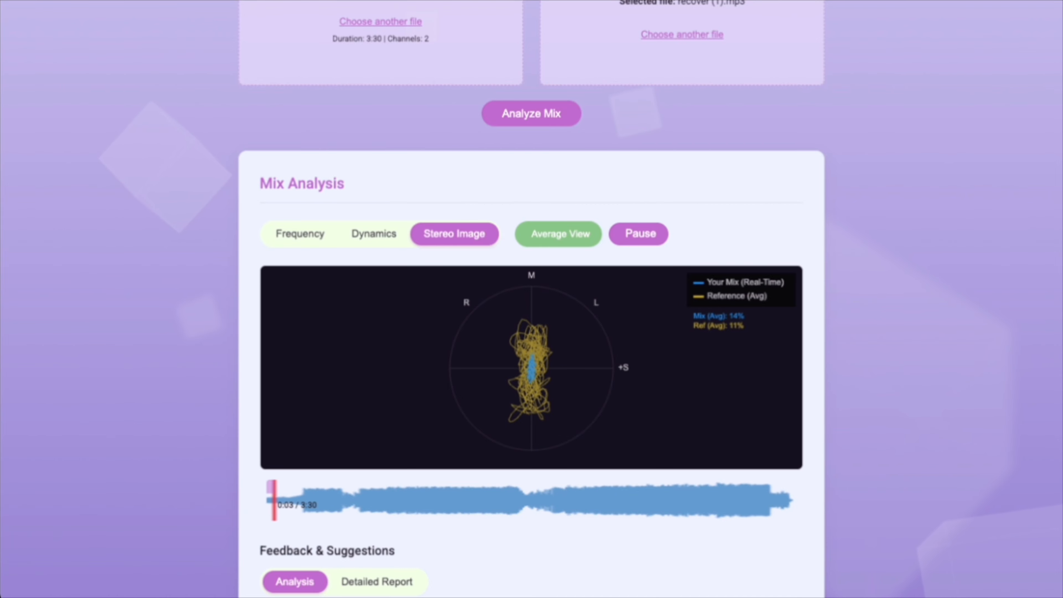
key(super+Tab)
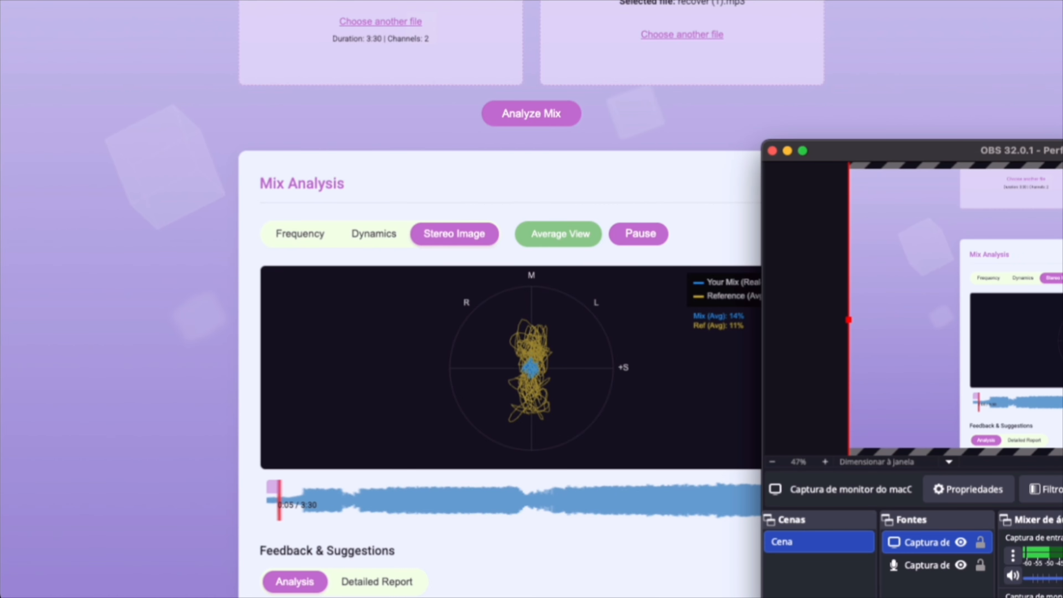
click(546, 196)
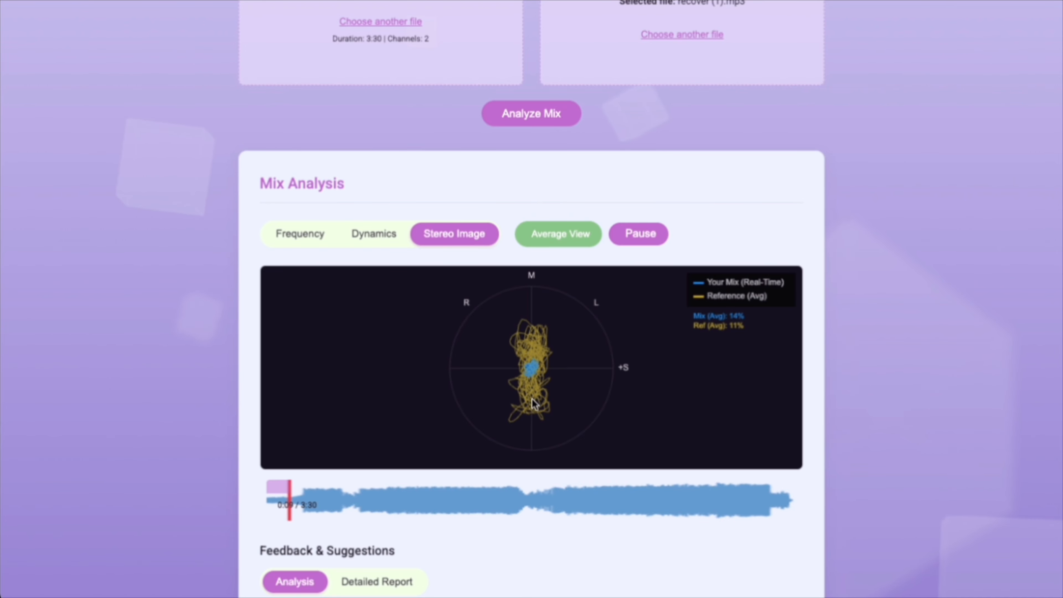
click(387, 246)
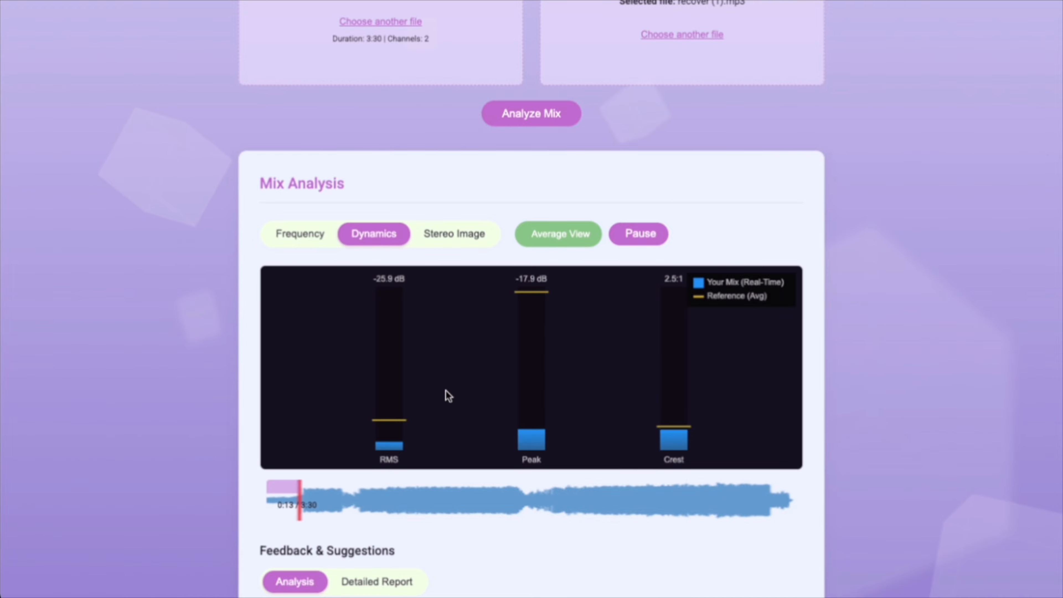
click(303, 247)
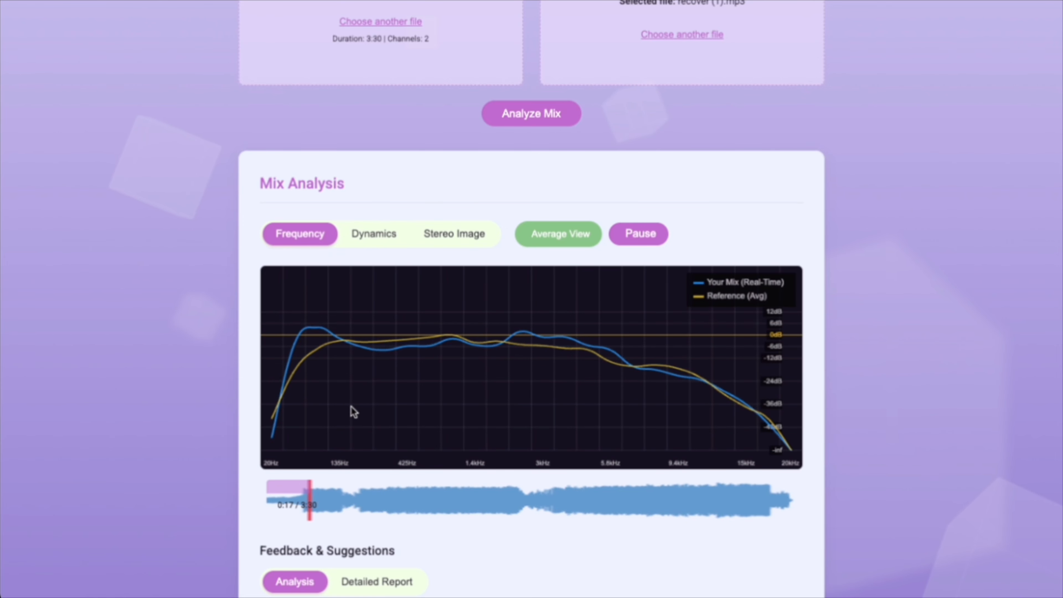
- Open the Detailed Report and review the general, dynamics and stereo image findings, highlighting the Stereo Image text
scroll(628, 254, down, 7)
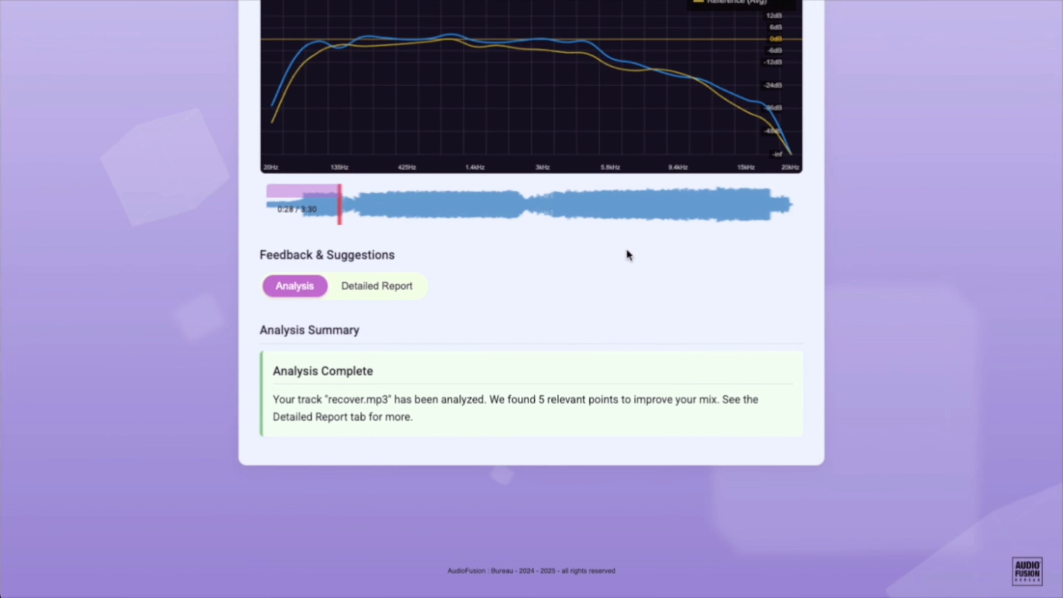
click(398, 289)
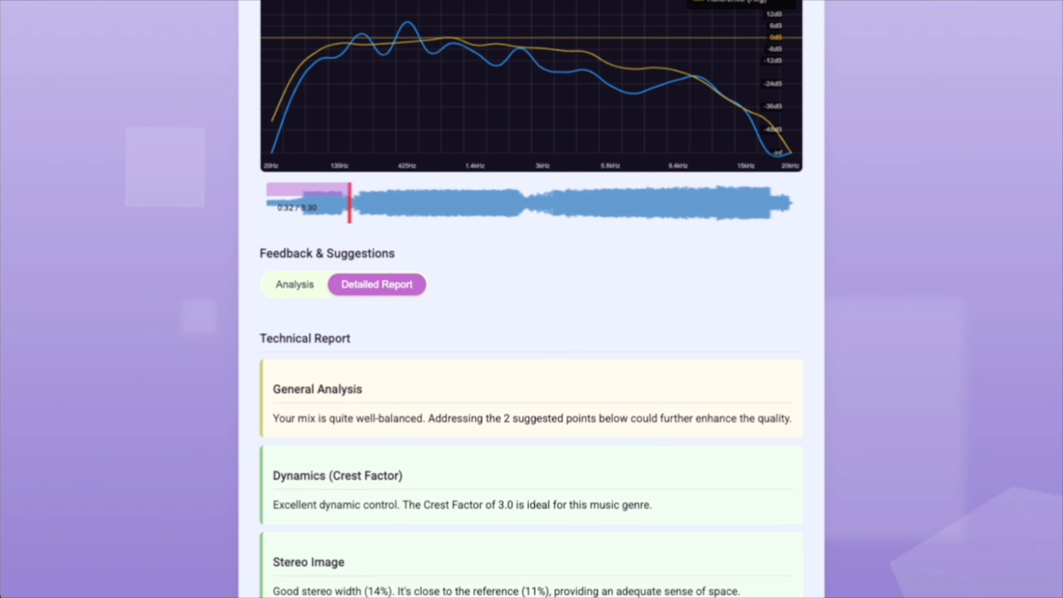
scroll(1039, 271, down, 2)
scroll(532, 299, down, 6)
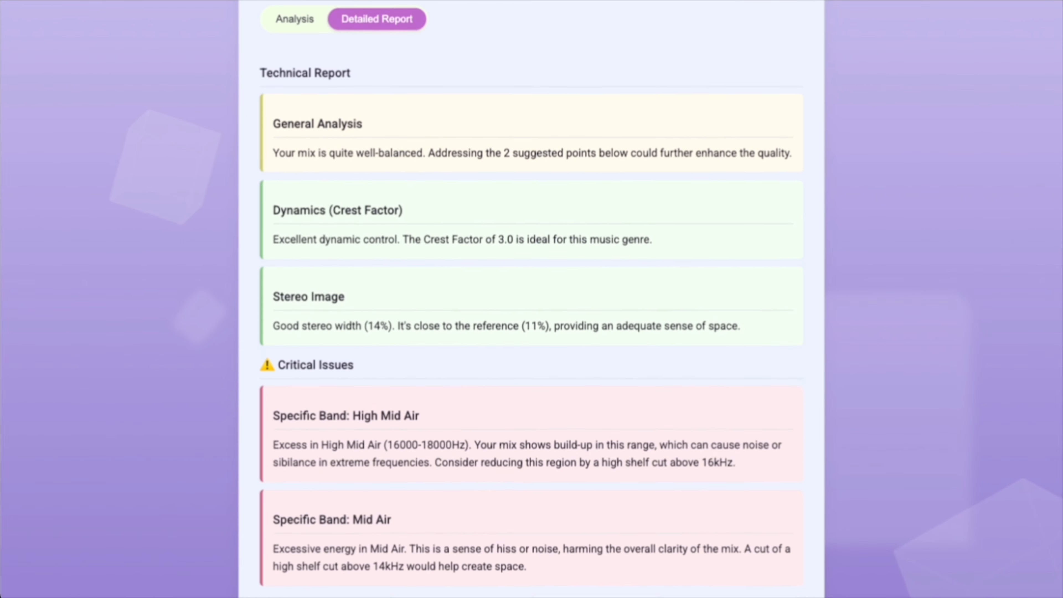
scroll(799, 340, up, 2)
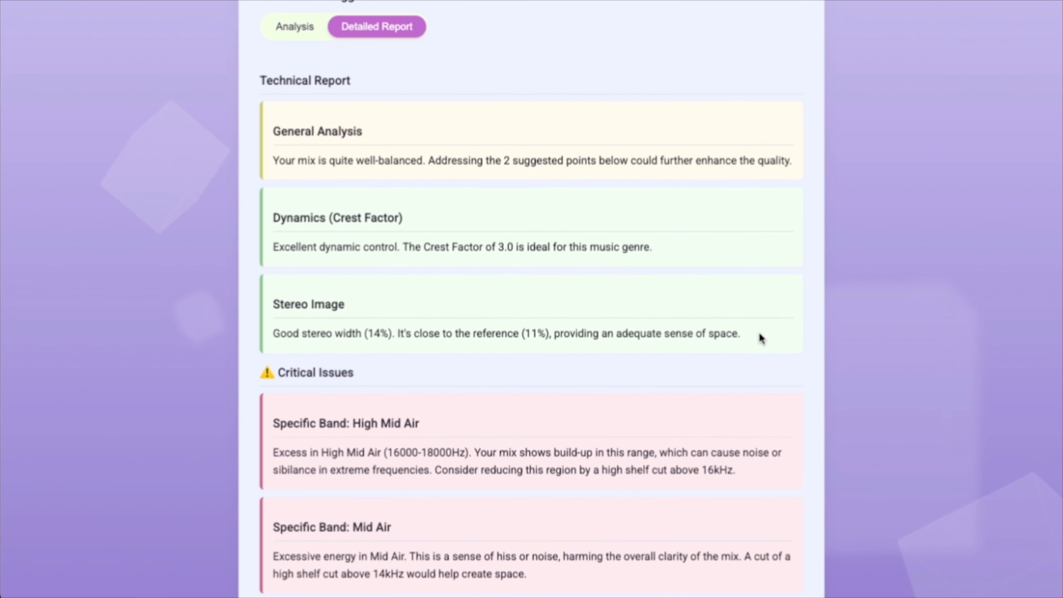
drag(760, 337, 502, 263)
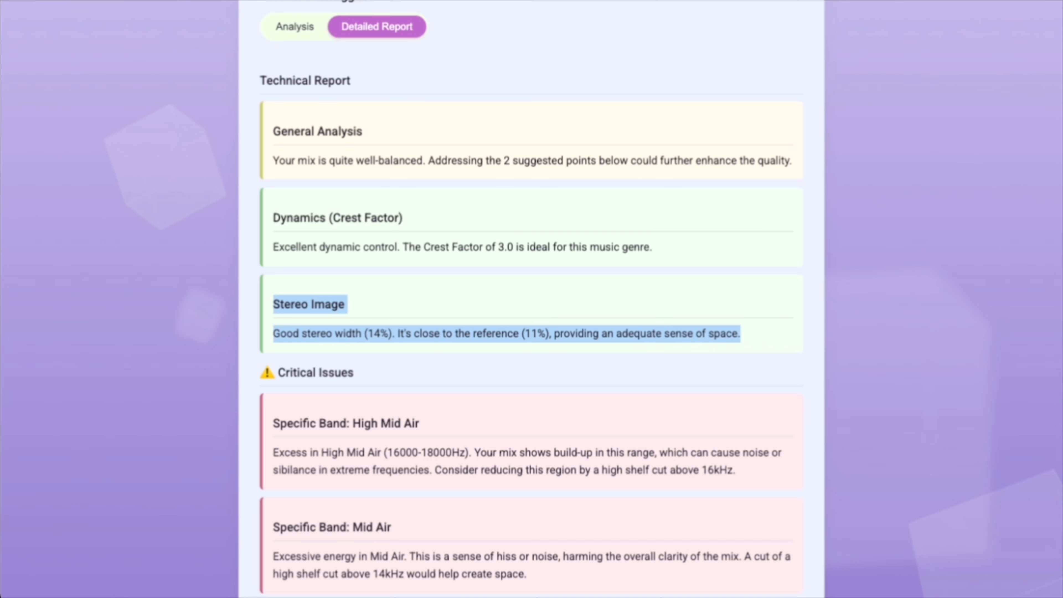
- Review the AI Mixing Assistant's recommendations and copy the plugin prompt for CubeSoundLab
scroll(960, 291, down, 5)
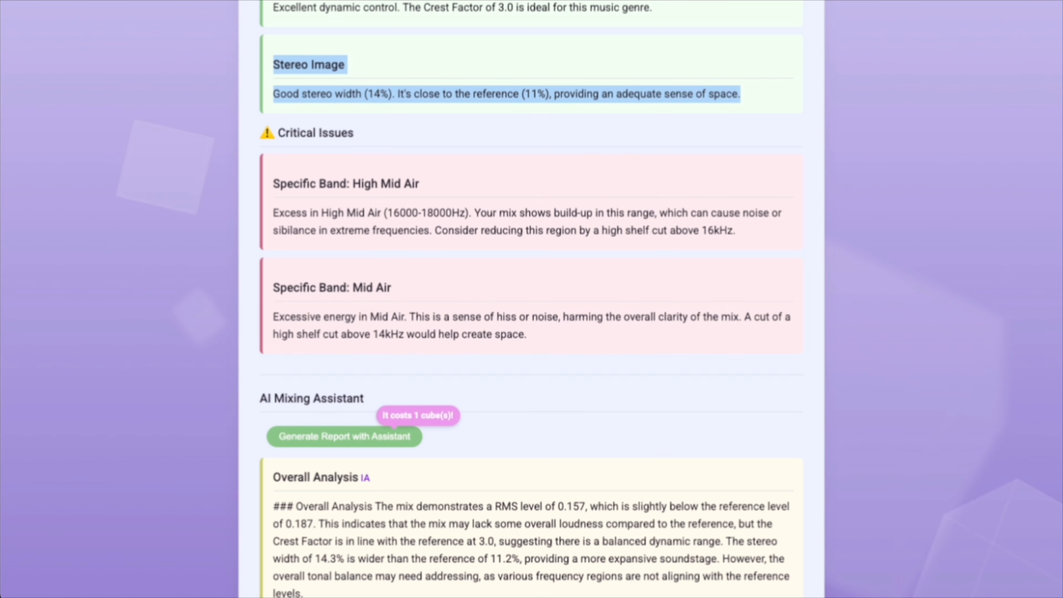
scroll(531, 299, down, 8)
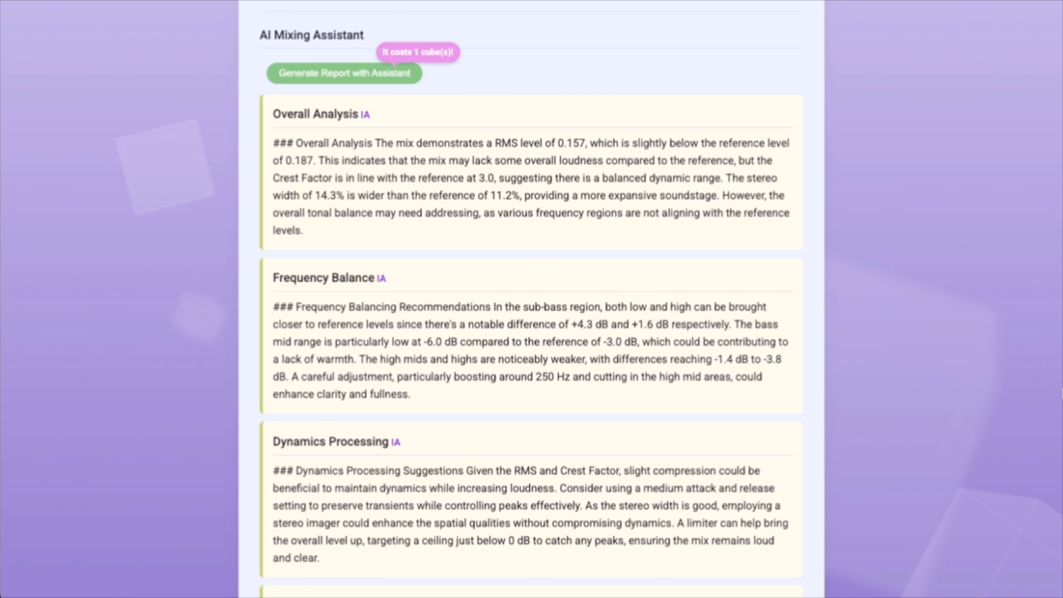
scroll(1061, 393, down, 8)
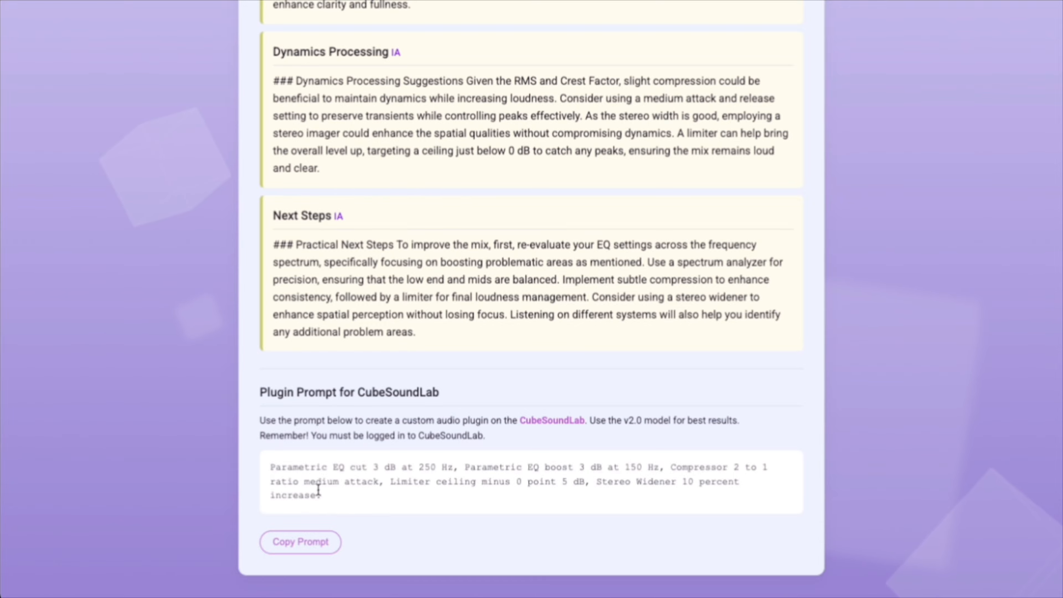
drag(332, 490, 271, 462)
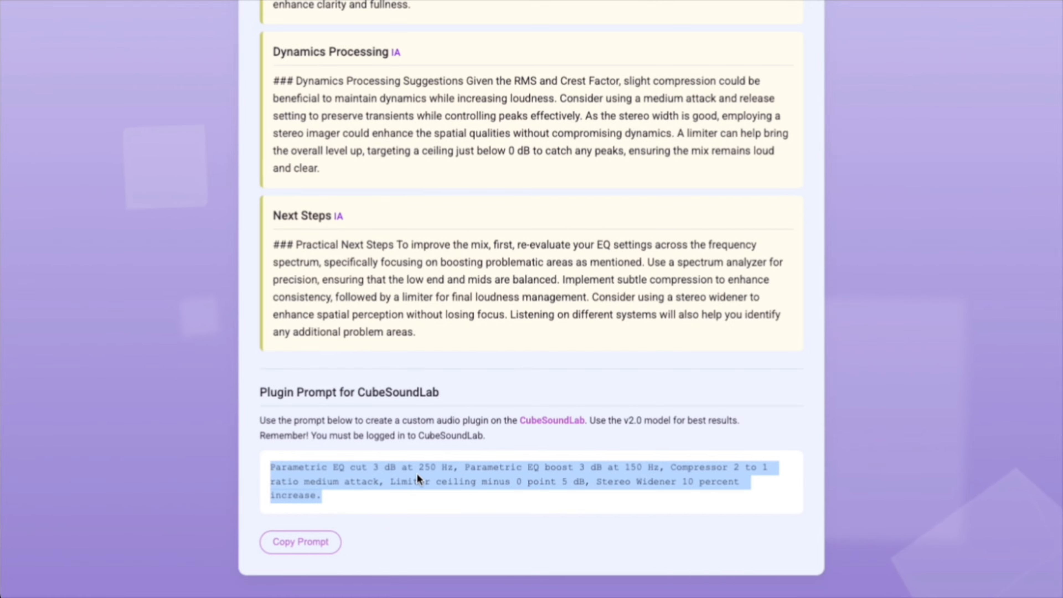
click(303, 543)
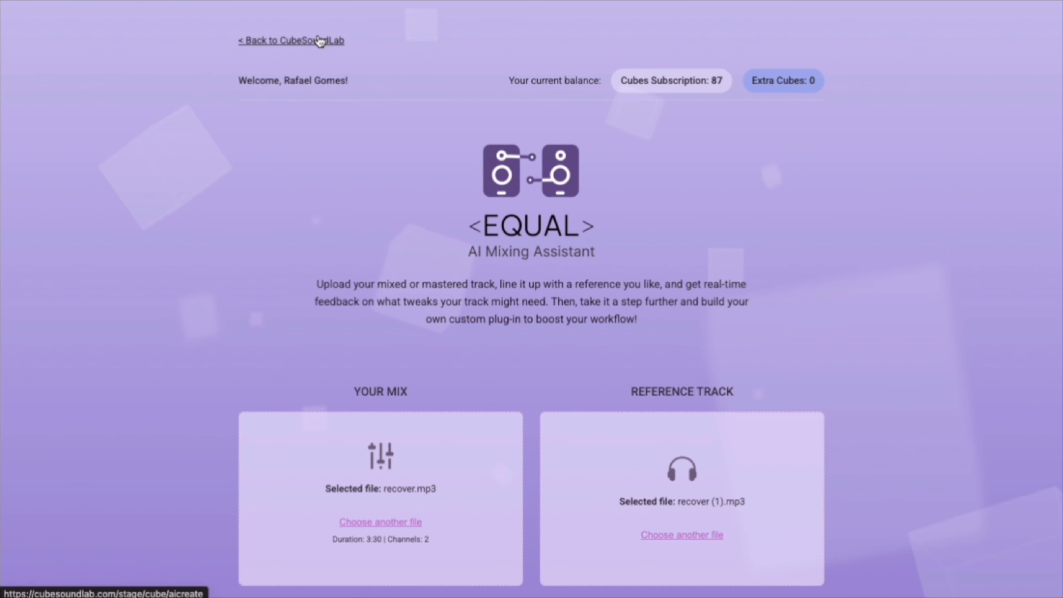
- Return to CubeSoundLab's AI Plug-in Creator, replace the plug-in description with the copied prompt for the v2.0 Beta model, and enlarge the description box
click(320, 41)
mouse_move(323, 31)
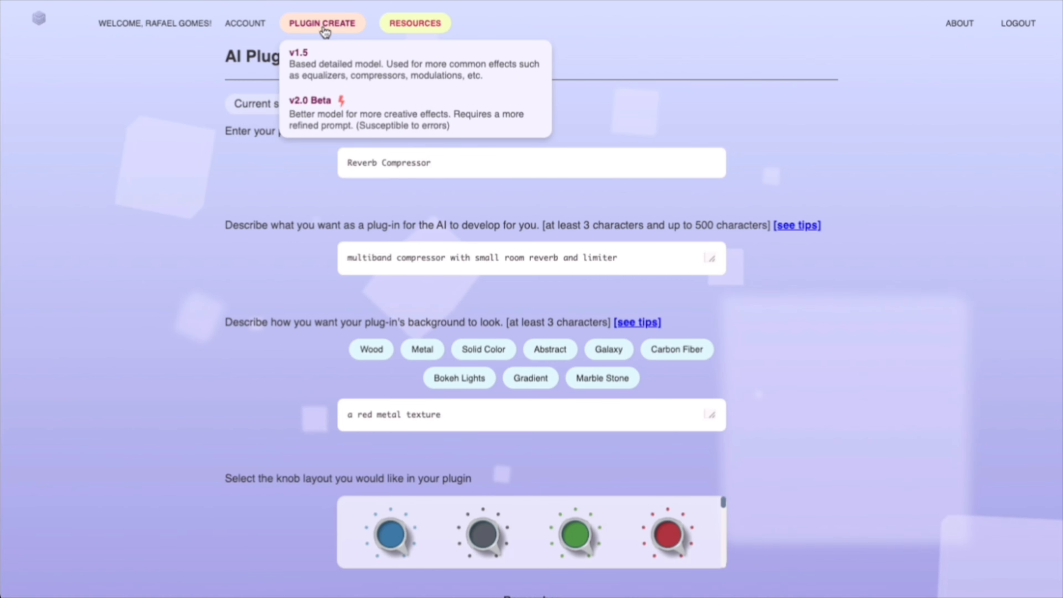
click(310, 106)
click(435, 248)
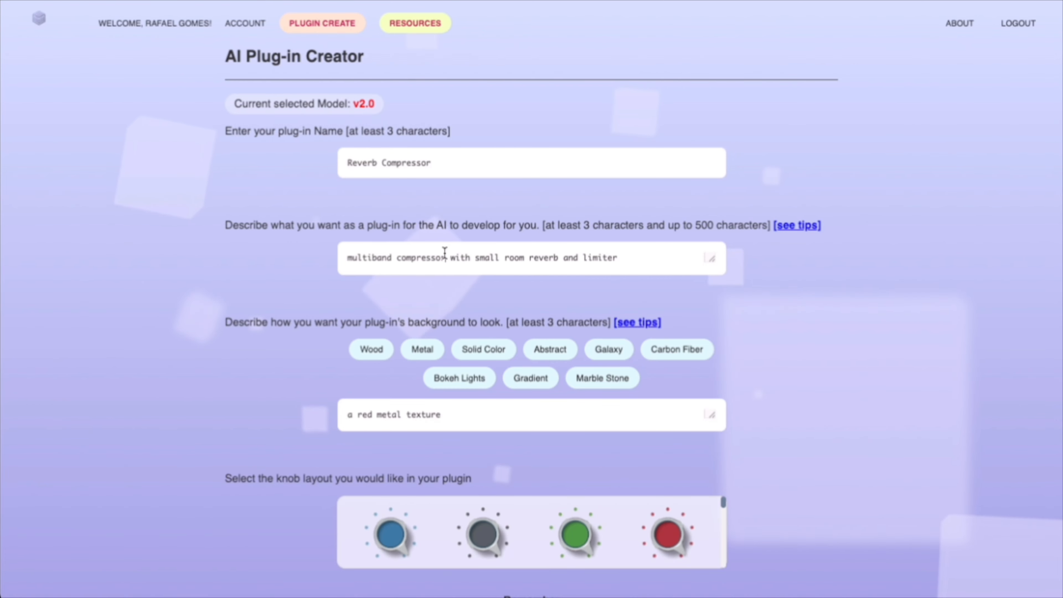
key(ctrl+a)
key(ctrl+v)
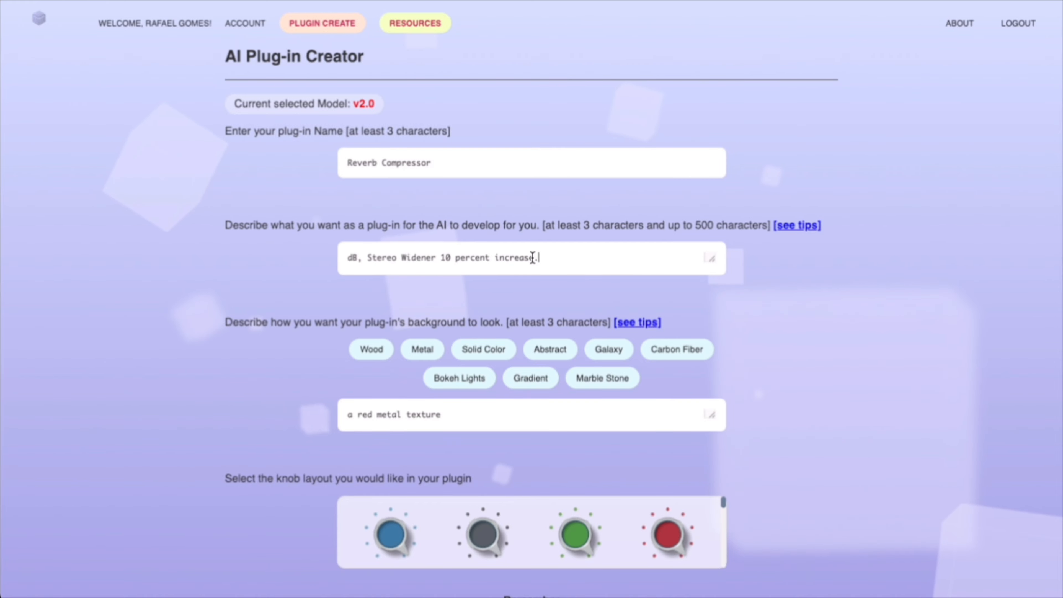
drag(711, 258, 709, 331)
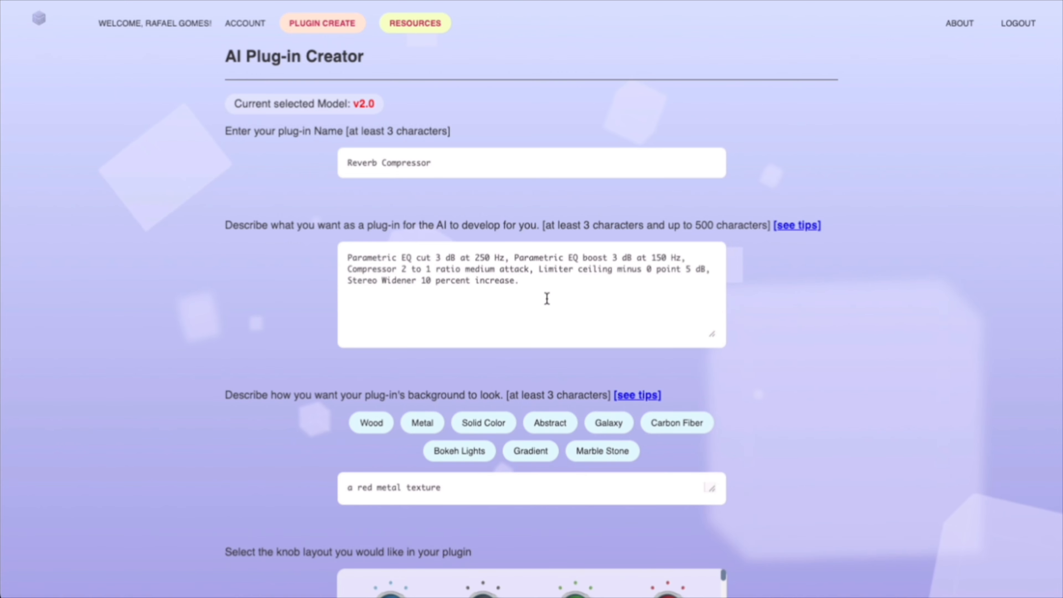
- Switch to the DeCOMPOSE music creation suite and set its mode to Cover Your Music
click(429, 29)
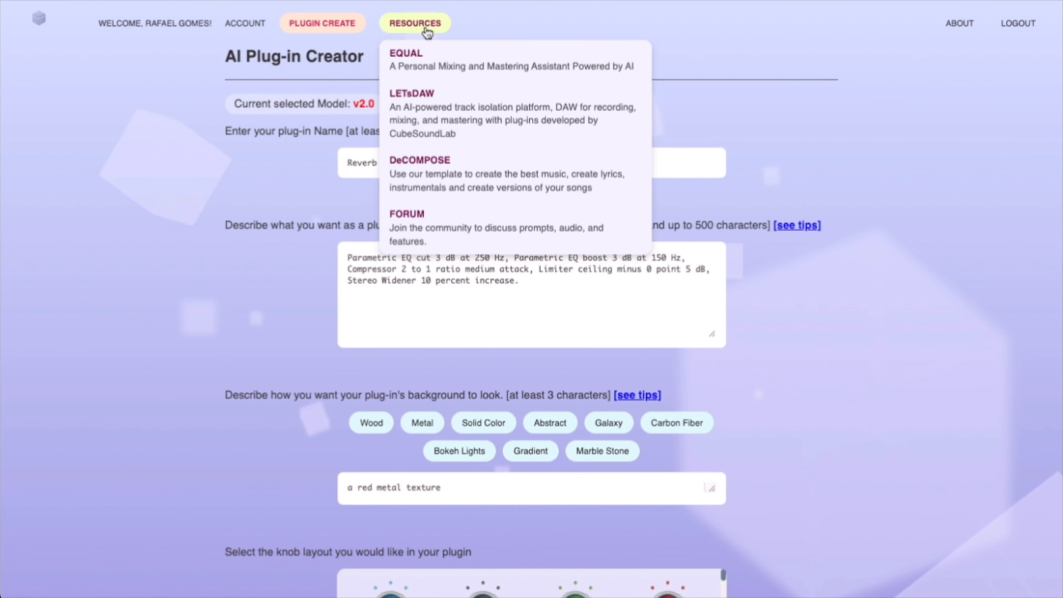
click(424, 171)
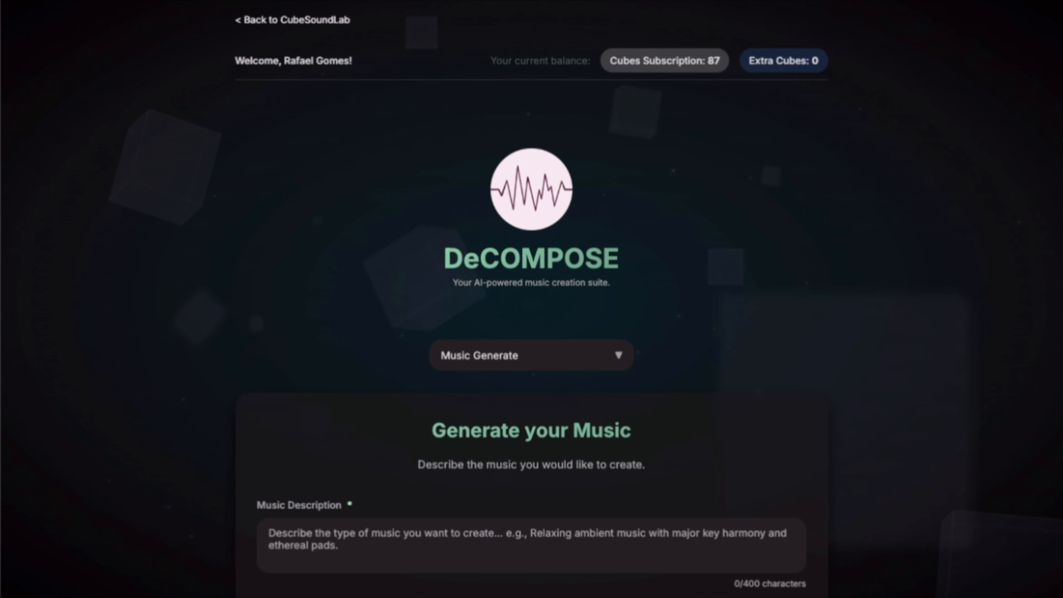
scroll(688, 218, down, 2)
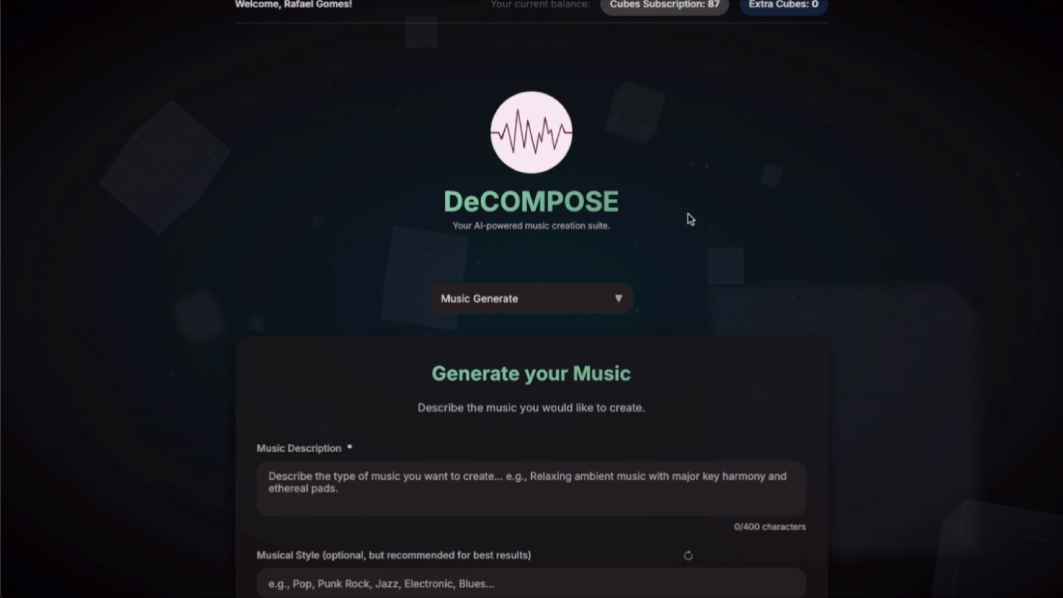
click(575, 300)
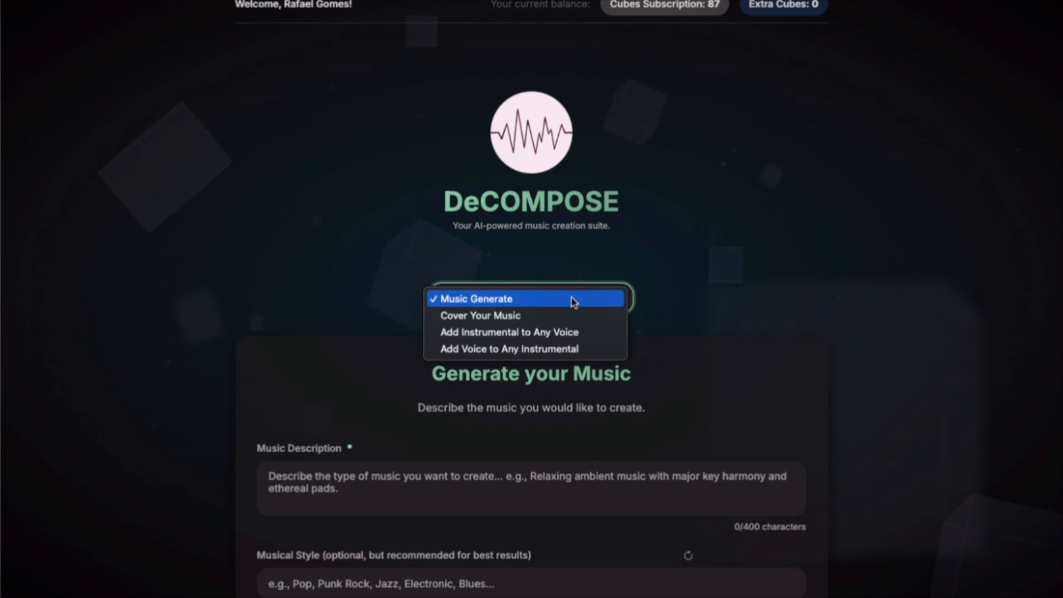
click(492, 315)
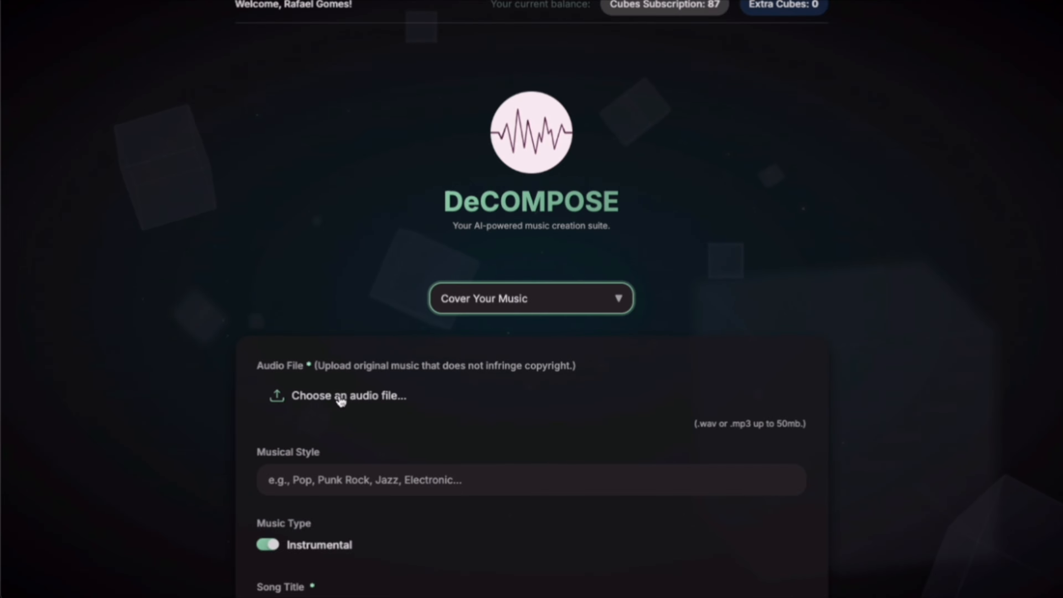
- Examine the Cover Your Music form, including its musical style suggestions, and open the list of creation modes
click(322, 477)
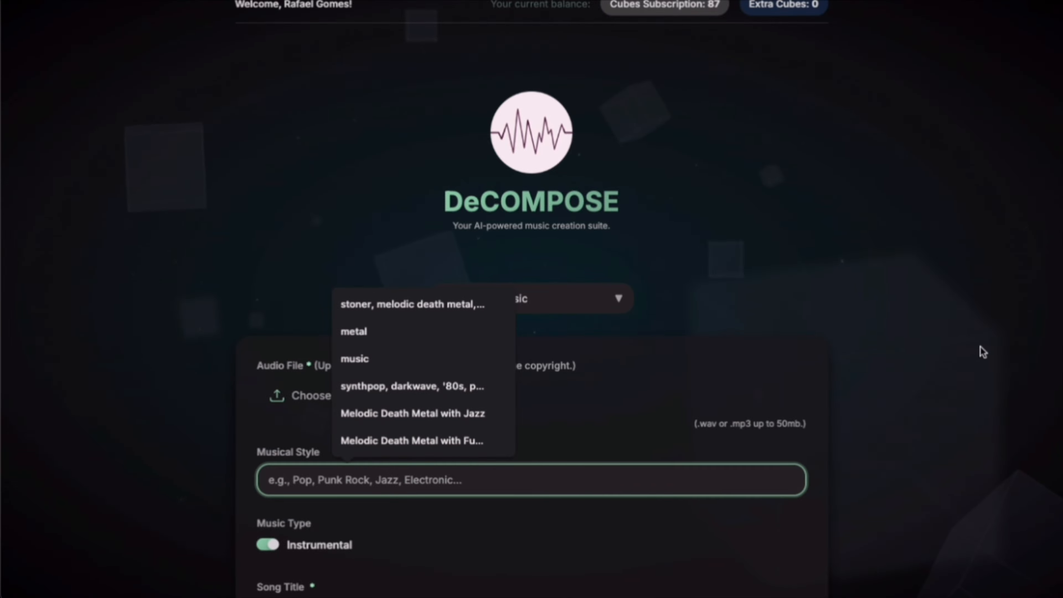
scroll(461, 483, down, 4)
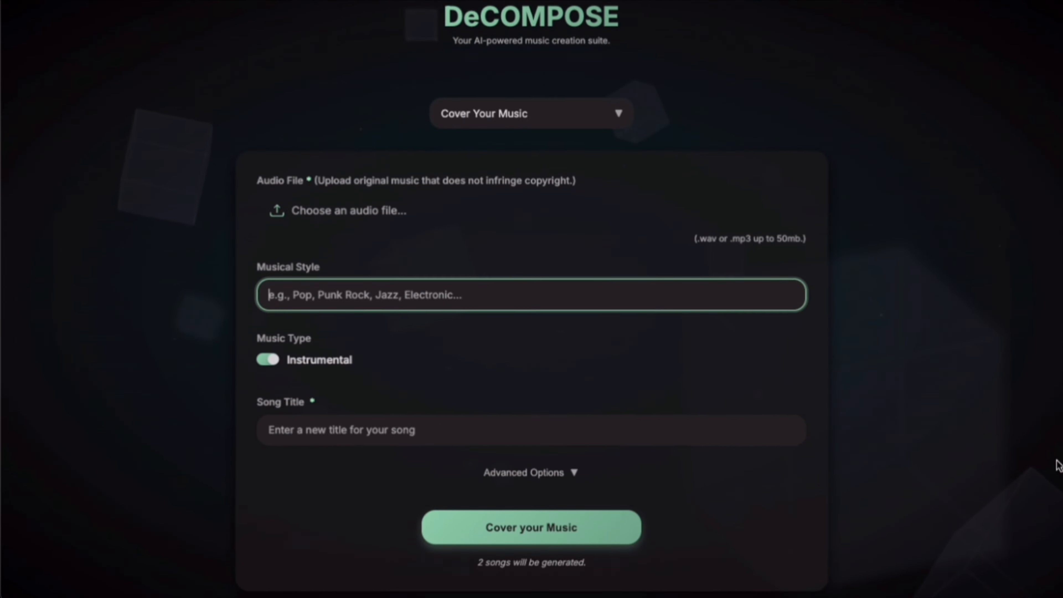
click(570, 107)
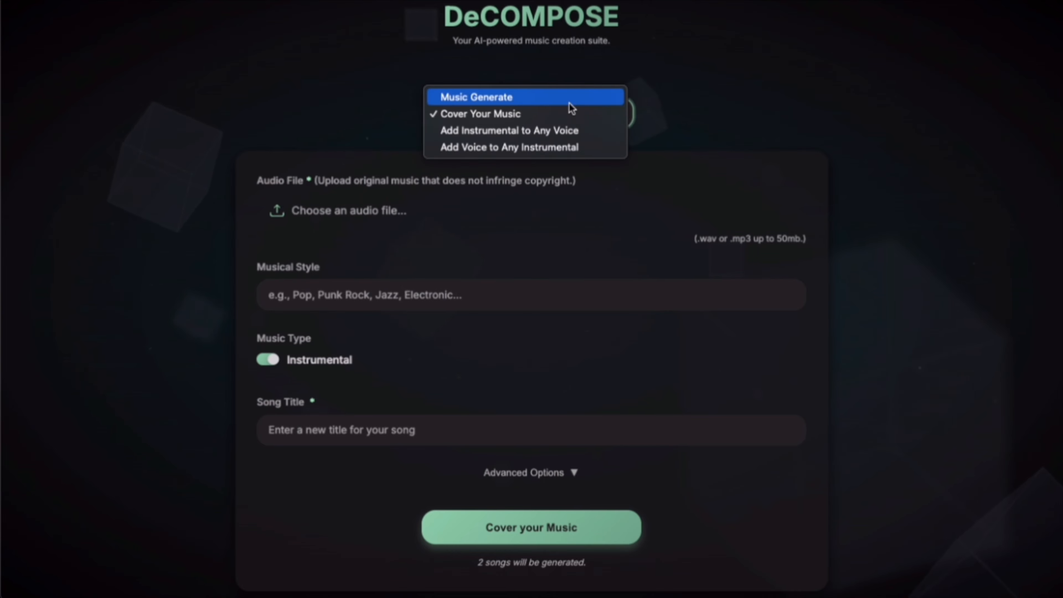